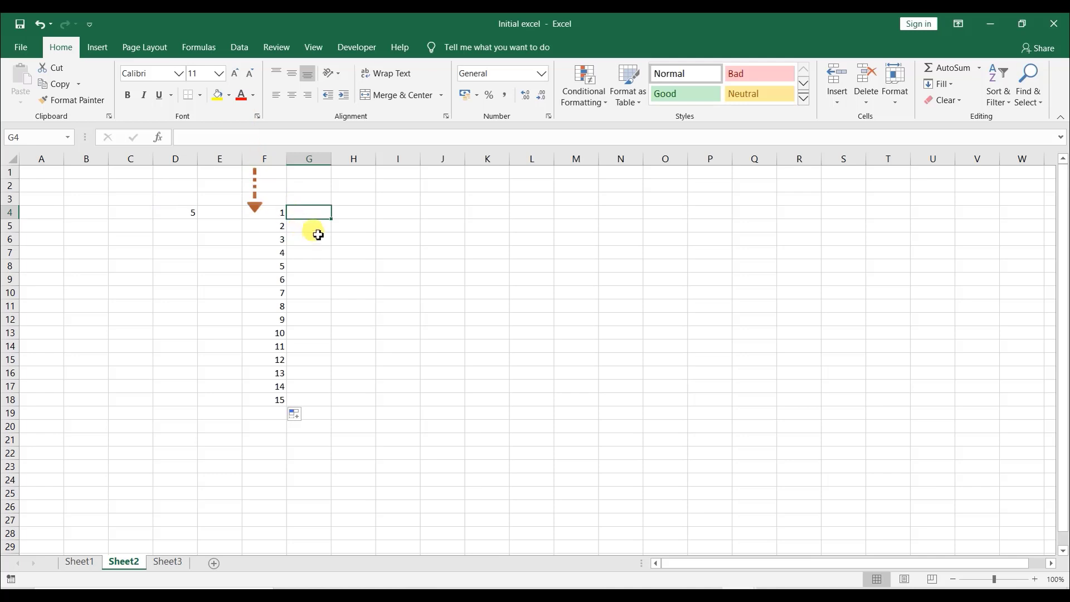
Enter the formula =F4+D4 in G4 and fill it down to G18.
text(=)
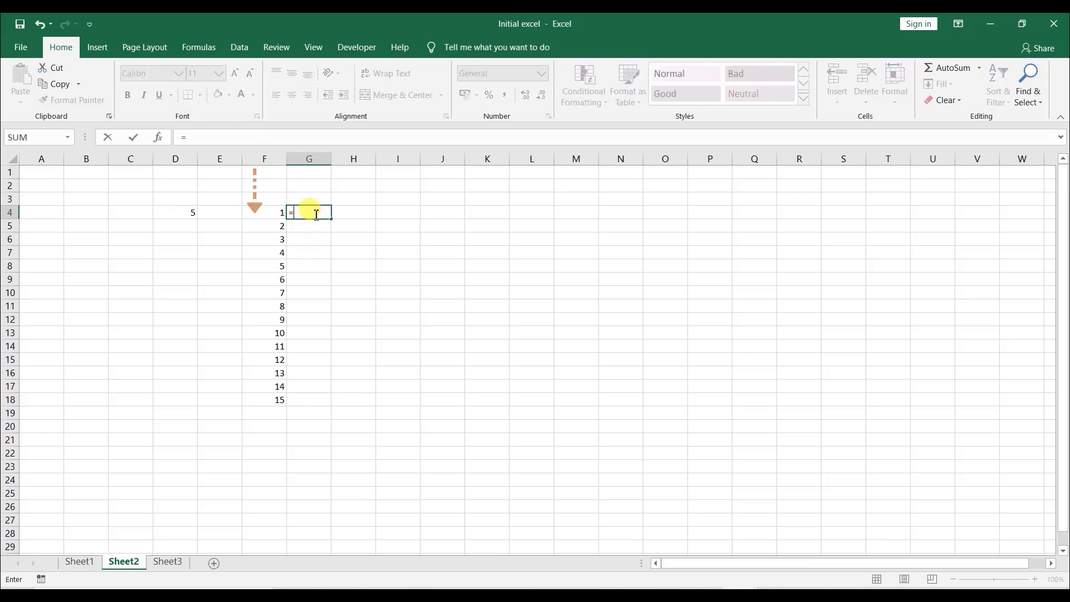
click(275, 214)
text(+)
click(184, 212)
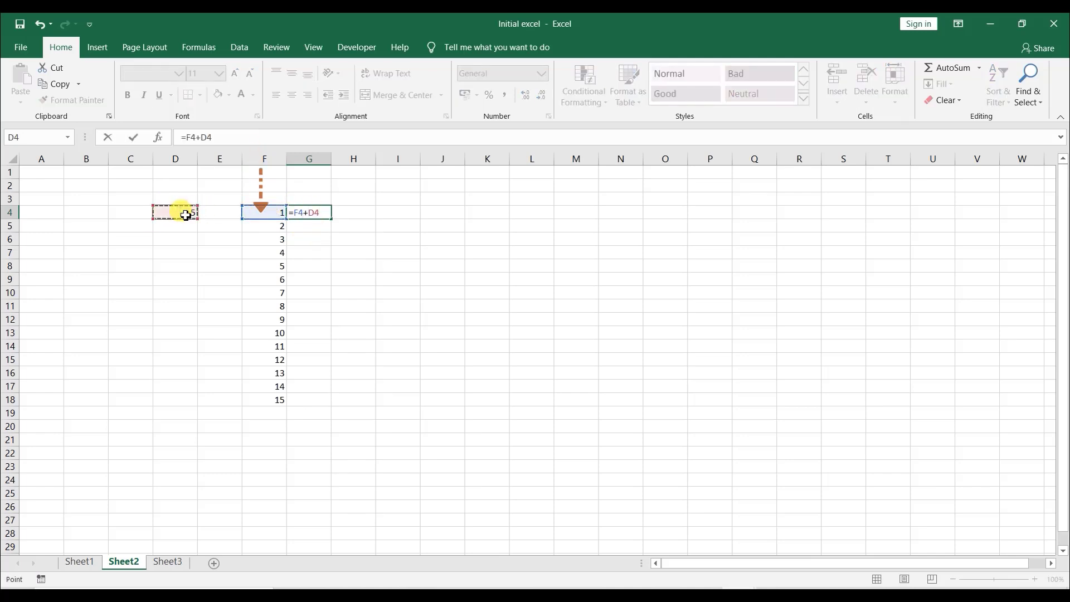
key(Return)
click(313, 213)
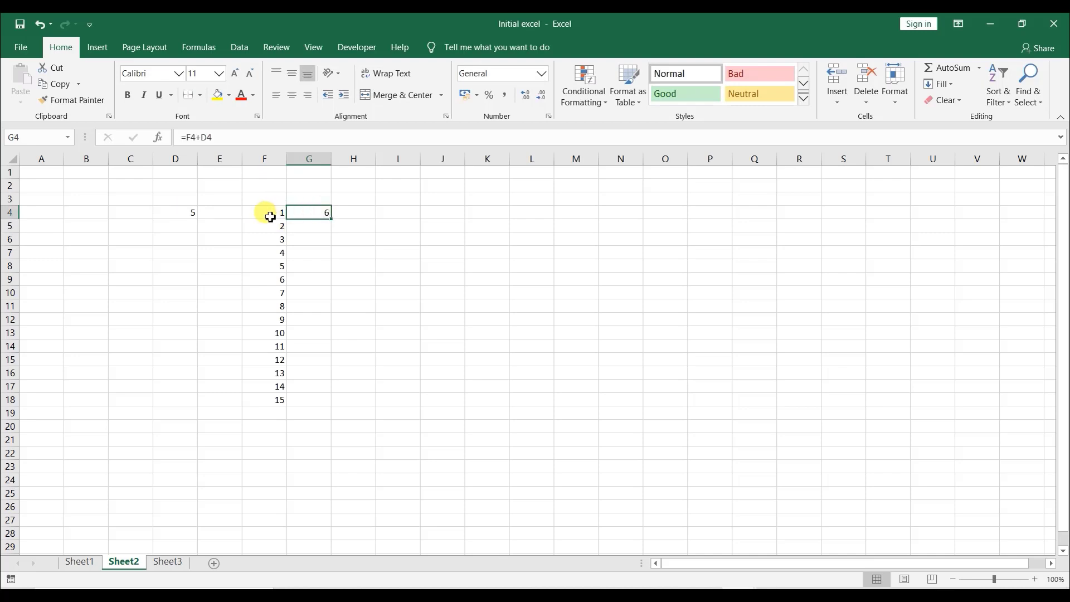
drag(333, 220, 337, 406)
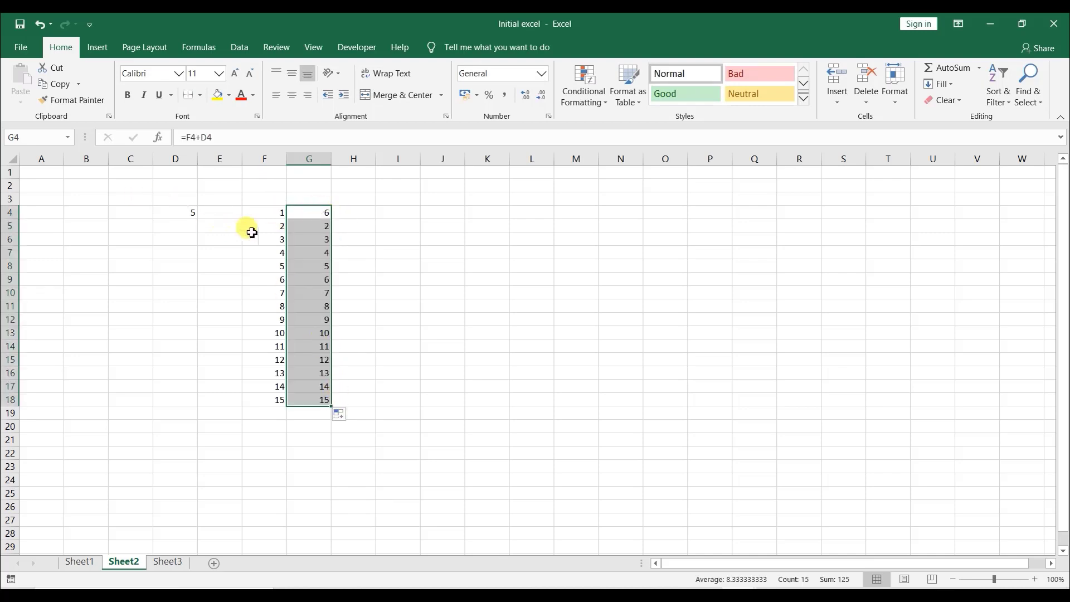
Make the D4 reference in G4's formula absolute as =F4+$D$4 and refill the formula down to G18.
click(273, 228)
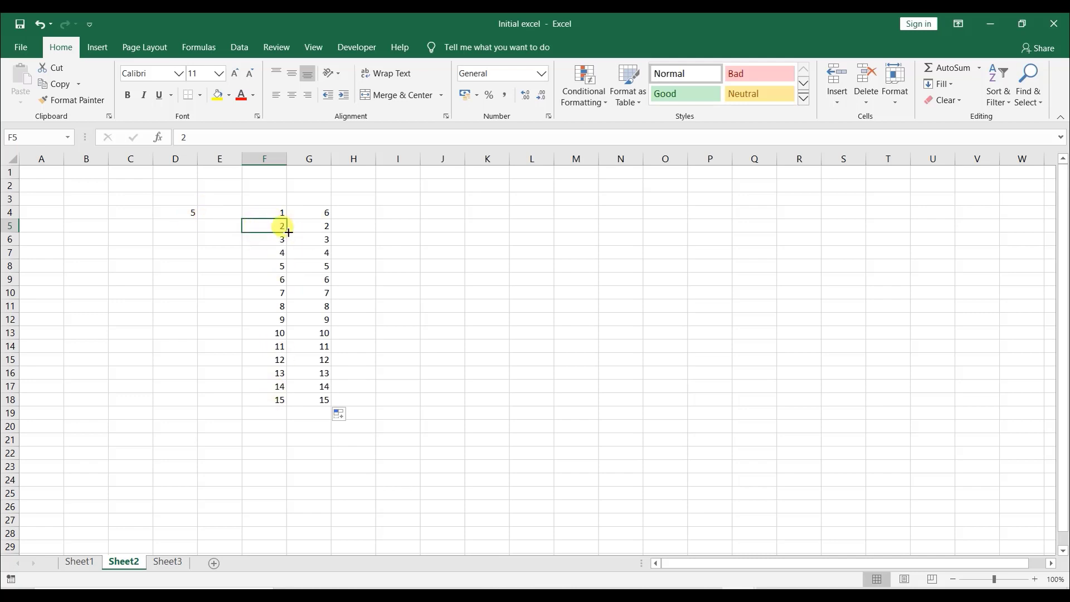
click(307, 227)
click(318, 214)
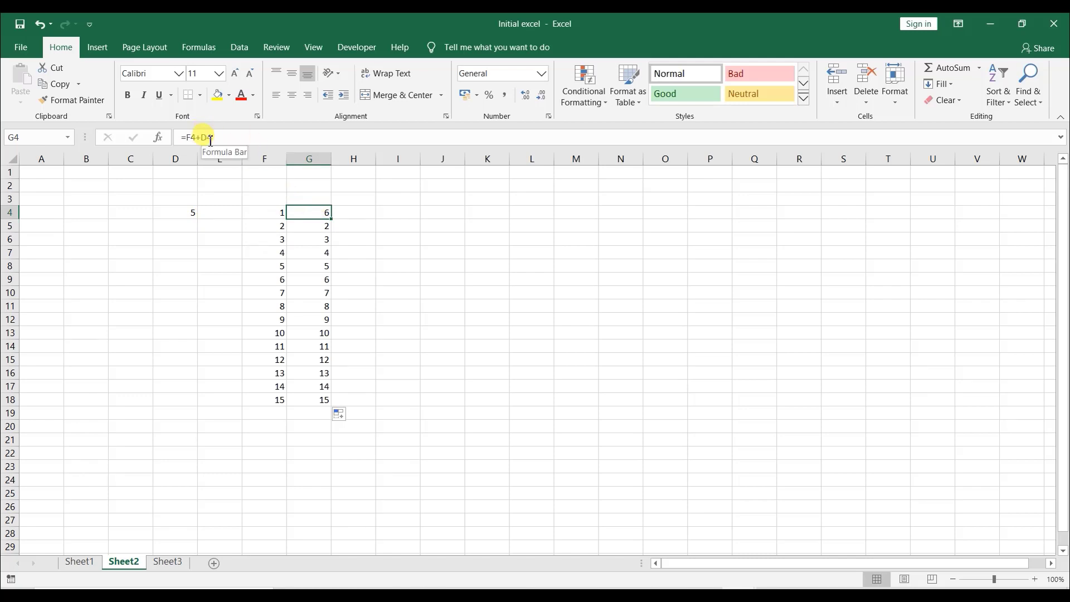
key(F2)
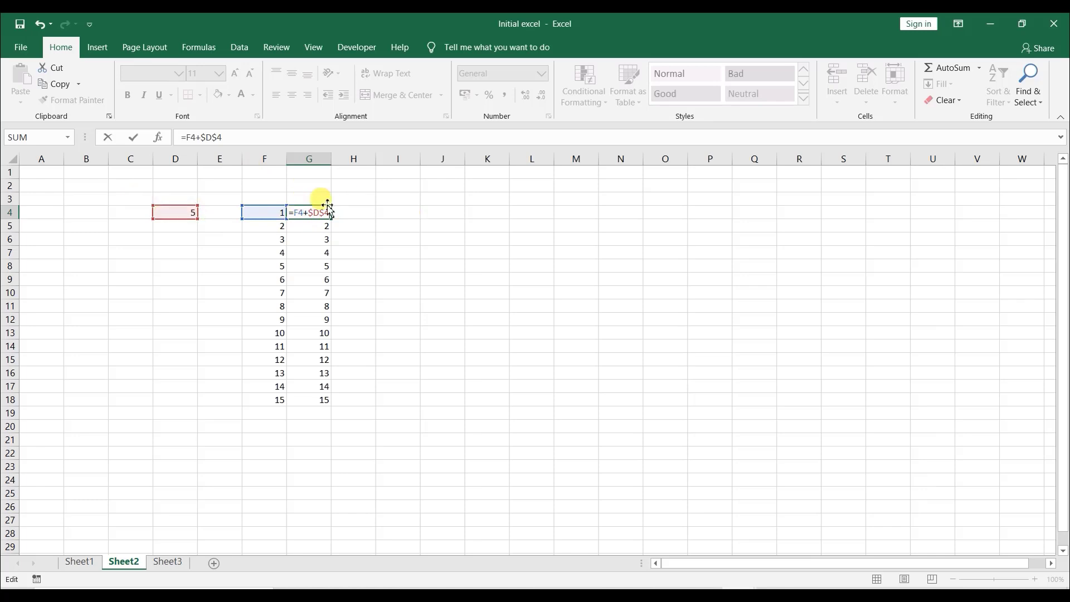
key(F4)
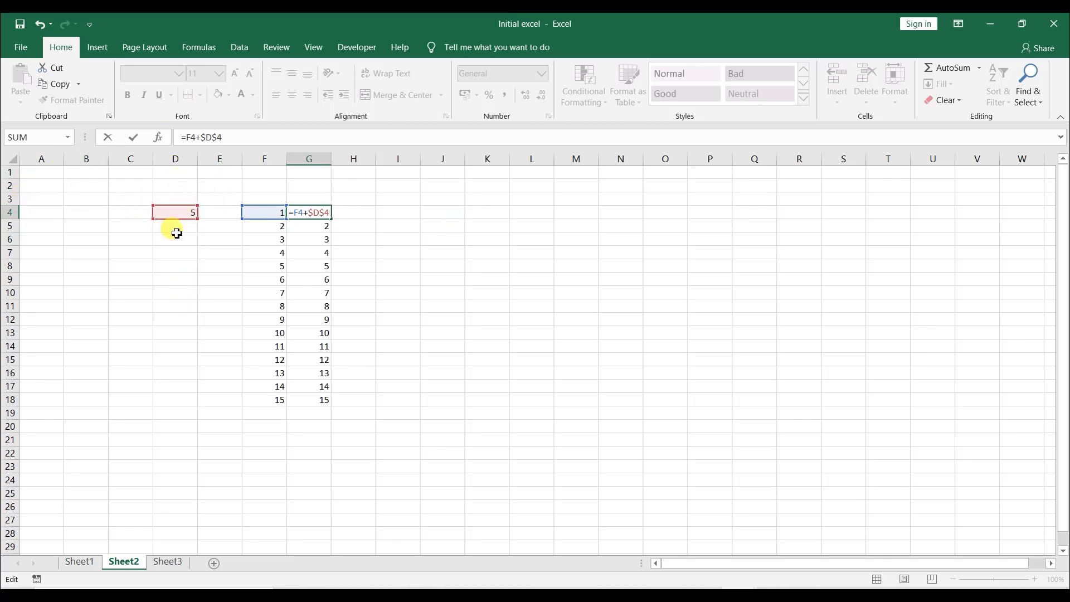
key(Return)
click(323, 214)
drag(331, 220, 349, 399)
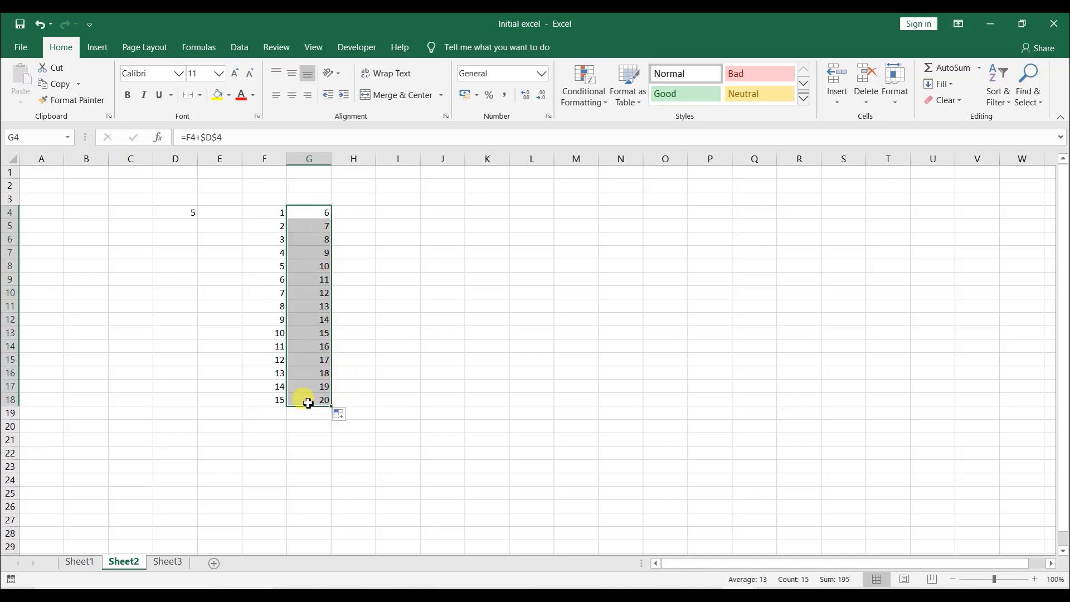
click(279, 399)
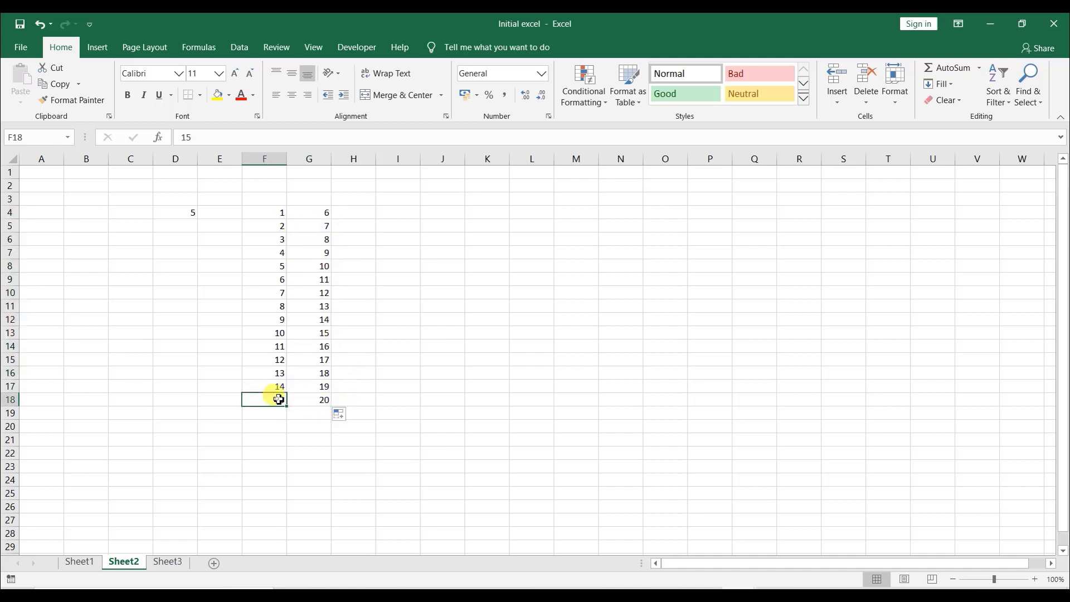
click(326, 400)
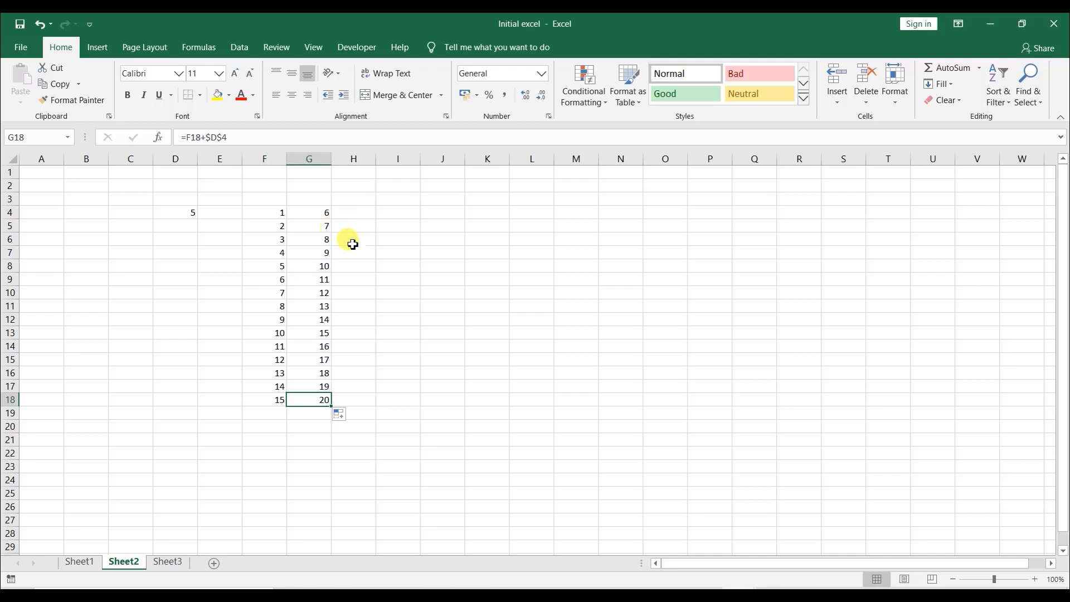
click(186, 213)
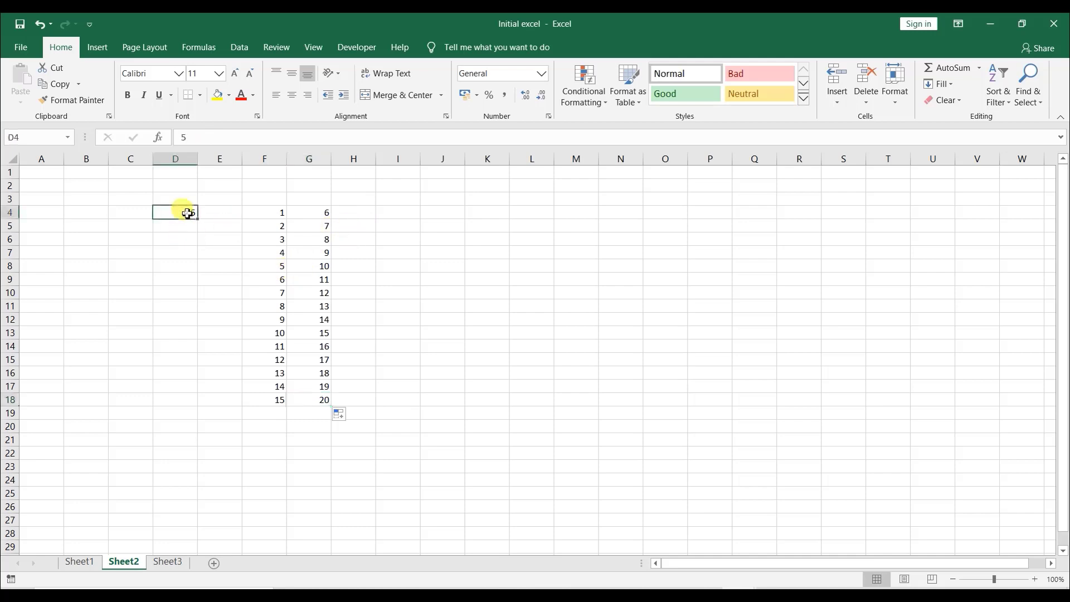
Lock only the row of the D4 reference in G4, giving =F4+D$4, and refill the formula down to G18.
click(310, 218)
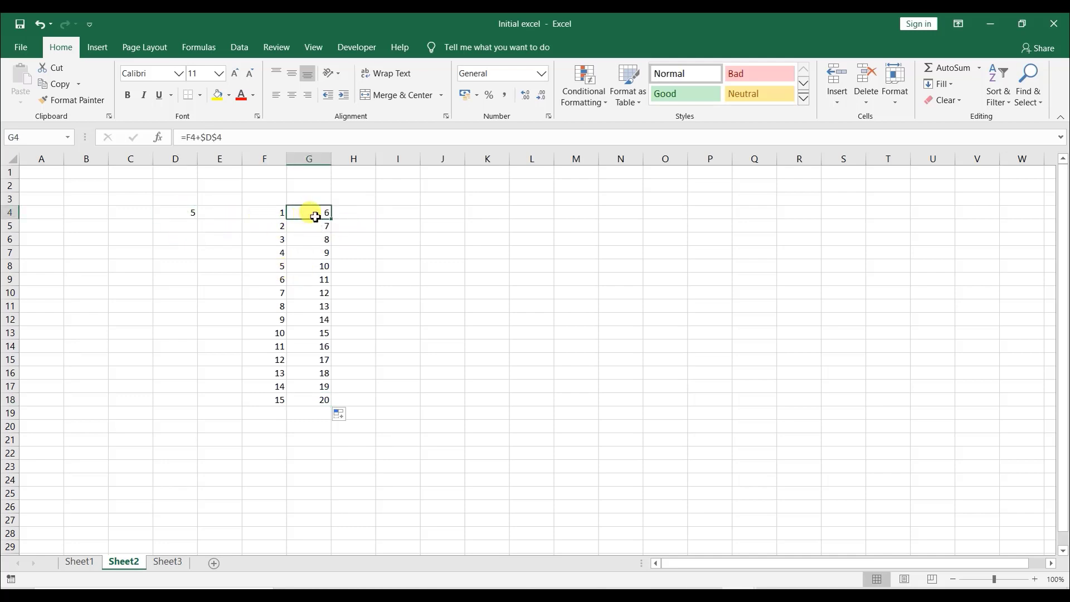
double_click(327, 212)
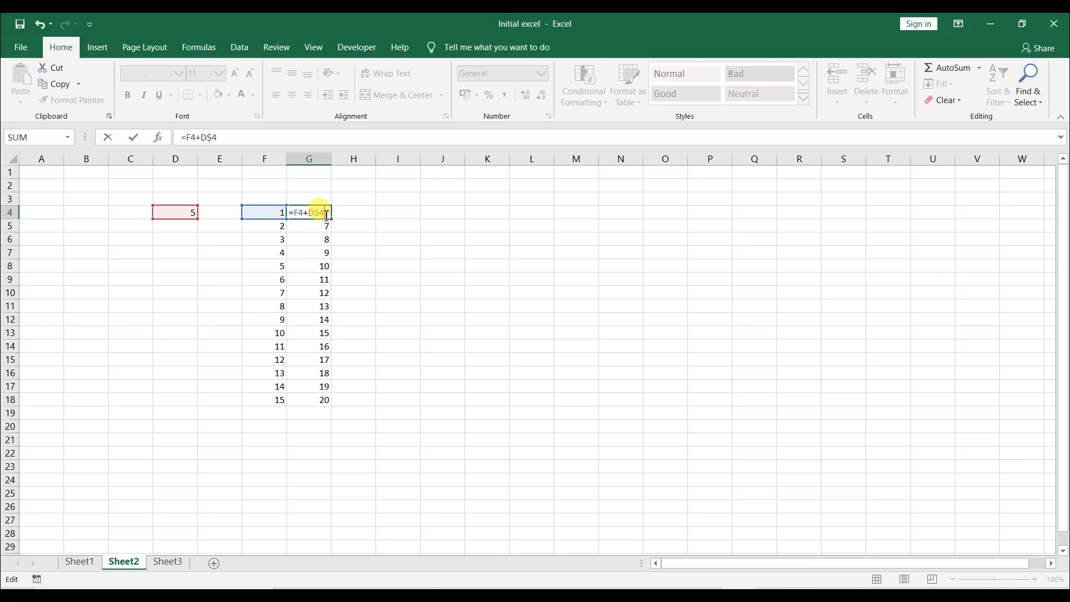
key(F4)
key(Return)
click(323, 214)
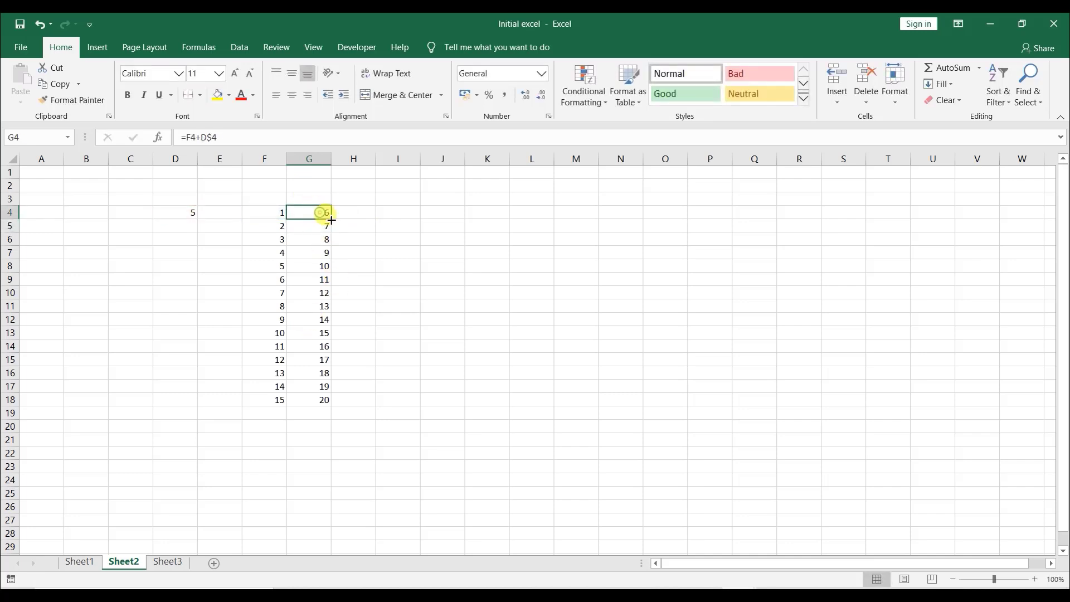
drag(331, 219, 333, 402)
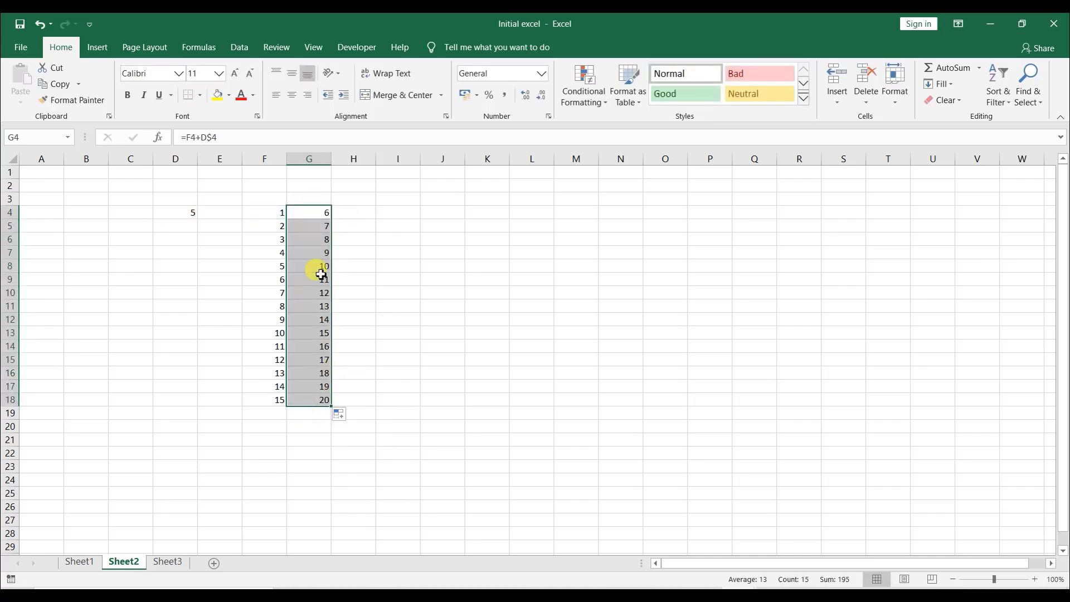
Fill G4's row-locked formula across to K4 and check the filled cells.
click(327, 215)
drag(331, 219, 508, 215)
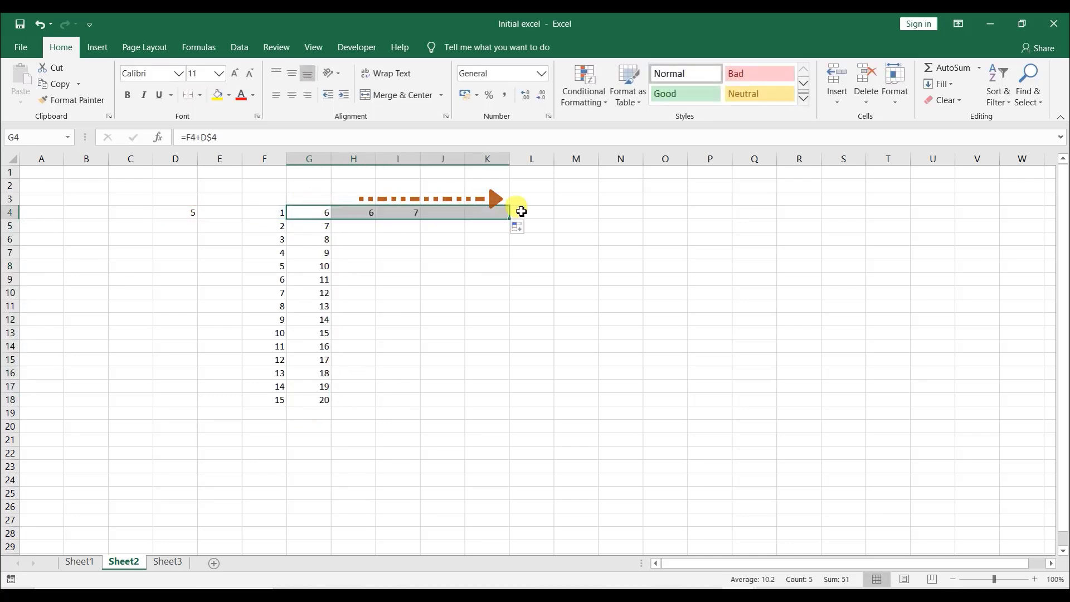
click(354, 212)
click(411, 212)
click(454, 212)
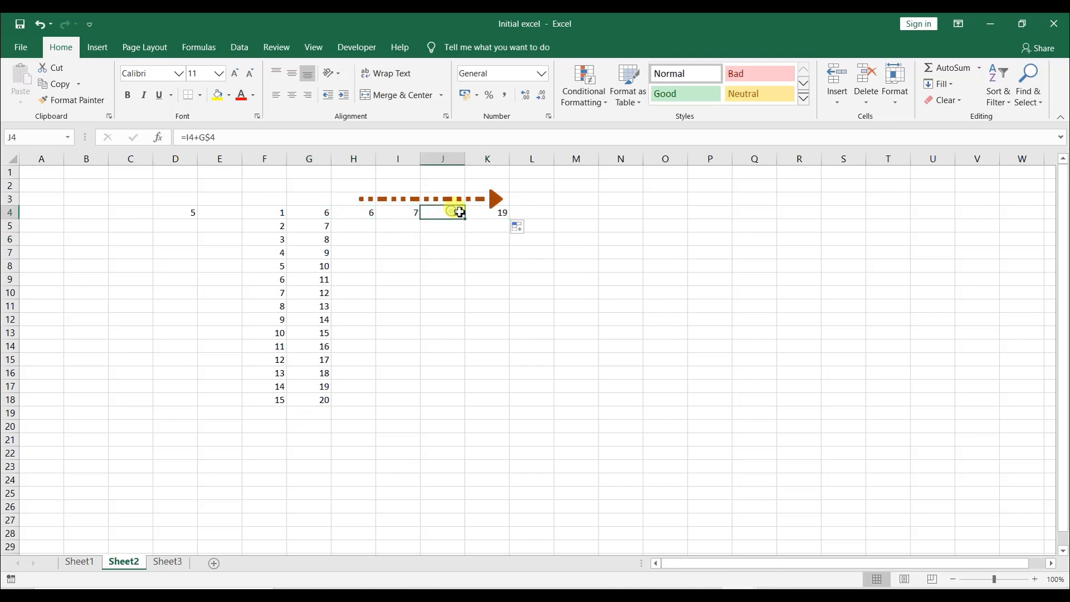
click(489, 212)
Inspect which cells the formulas in G4, H4 and I4 refer to, leaving them unedited.
click(306, 217)
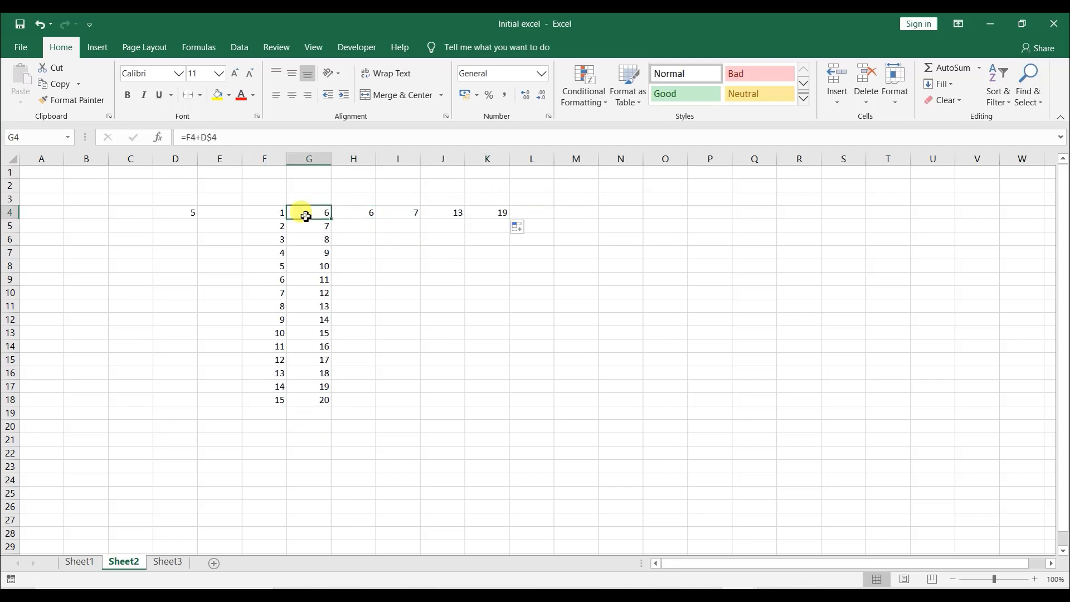
double_click(309, 217)
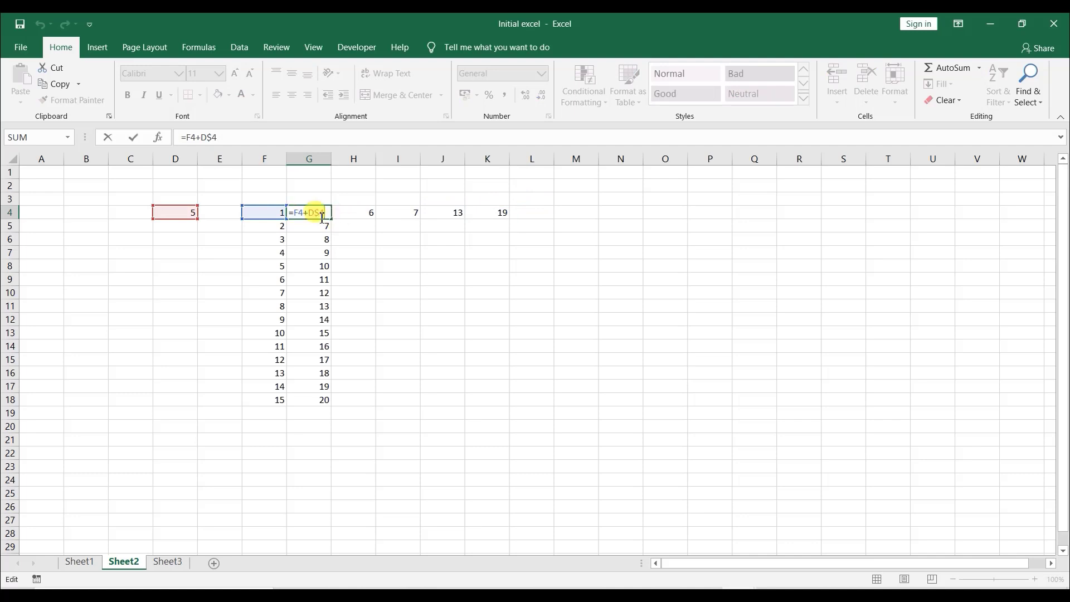
key(Escape)
double_click(351, 215)
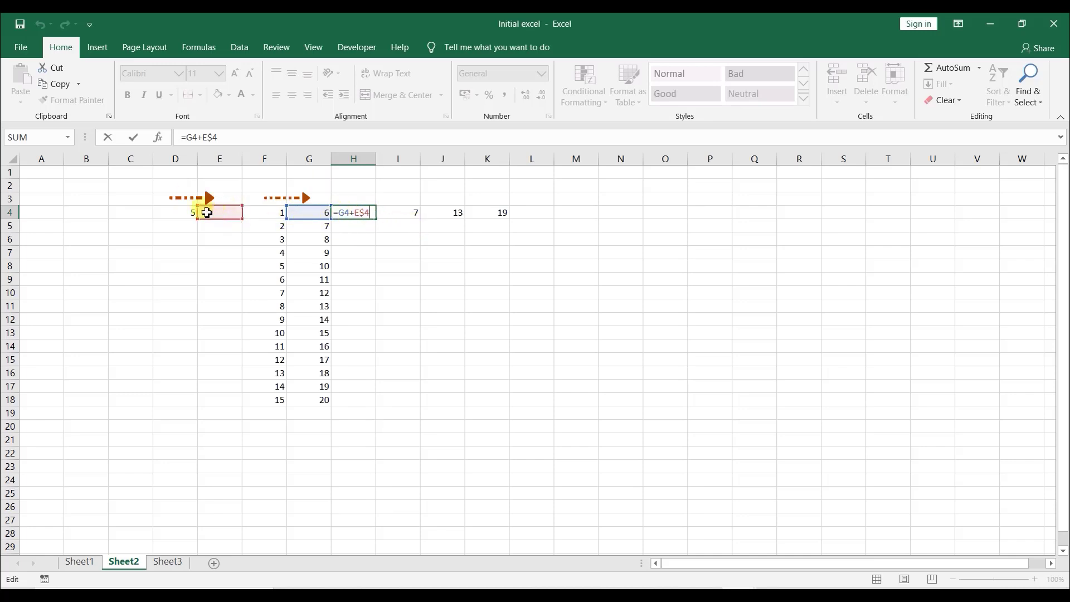
click(387, 212)
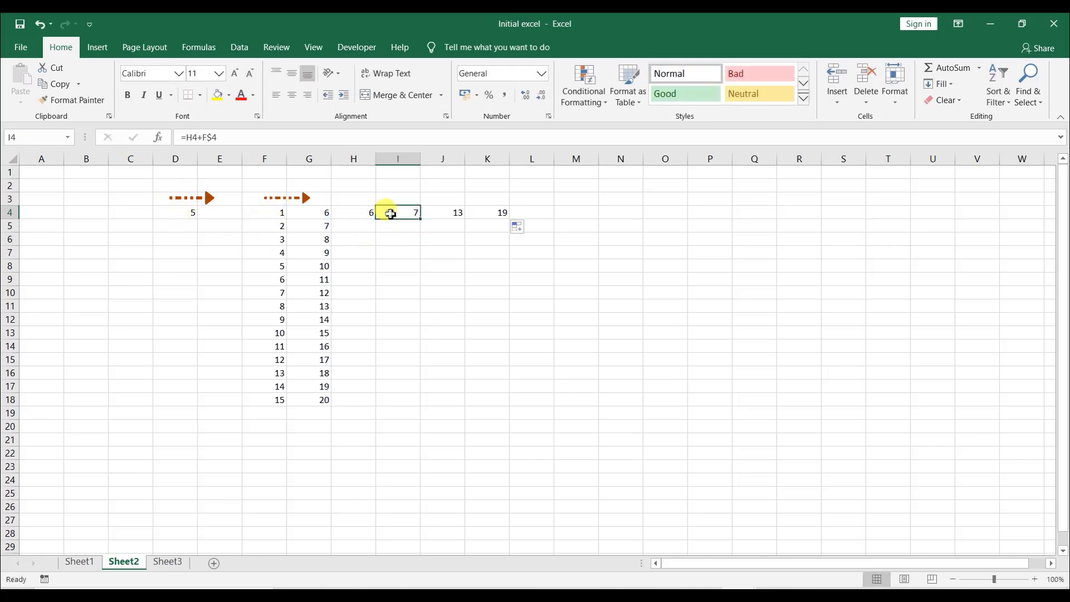
key(F2)
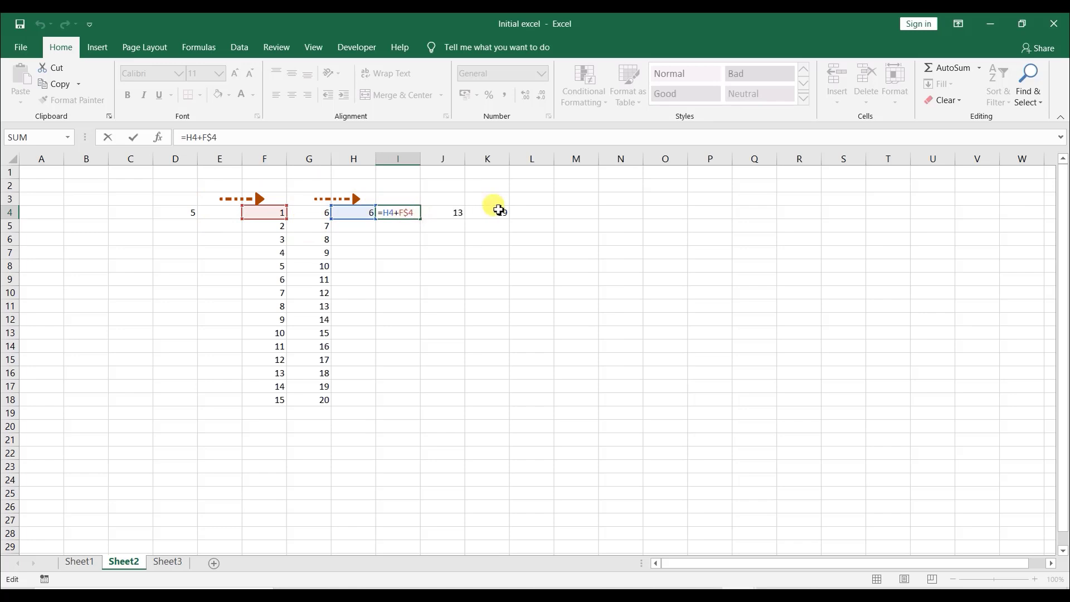
key(Escape)
Fill the row 4 formulas in G4:K4 down to row 18.
click(333, 214)
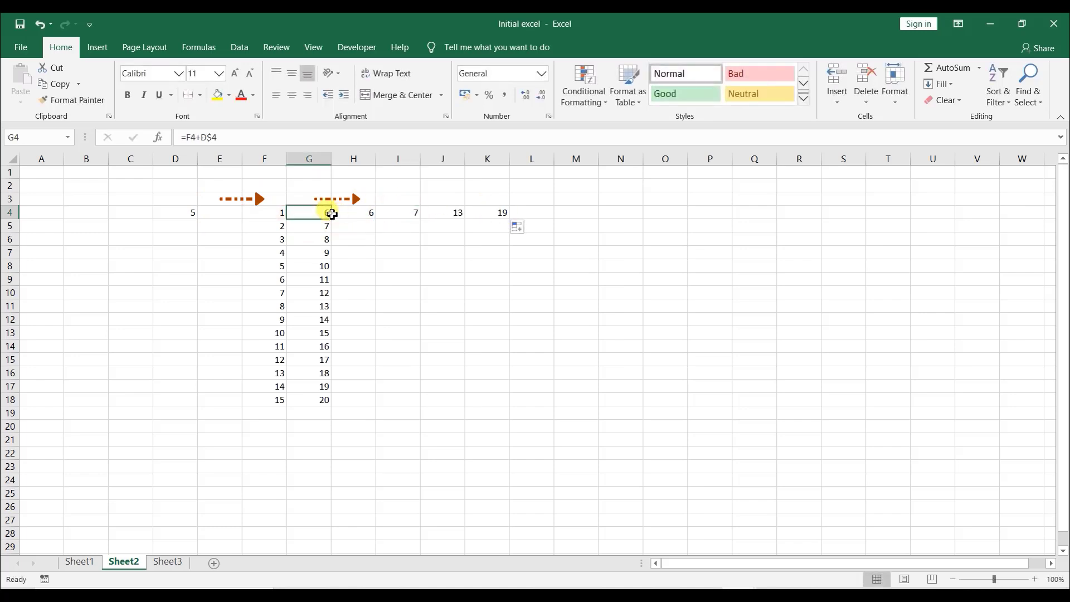
drag(332, 214, 520, 401)
Inspect which cells the filled formulas in H5, J5 and J8 refer to, leaving them unedited.
double_click(352, 224)
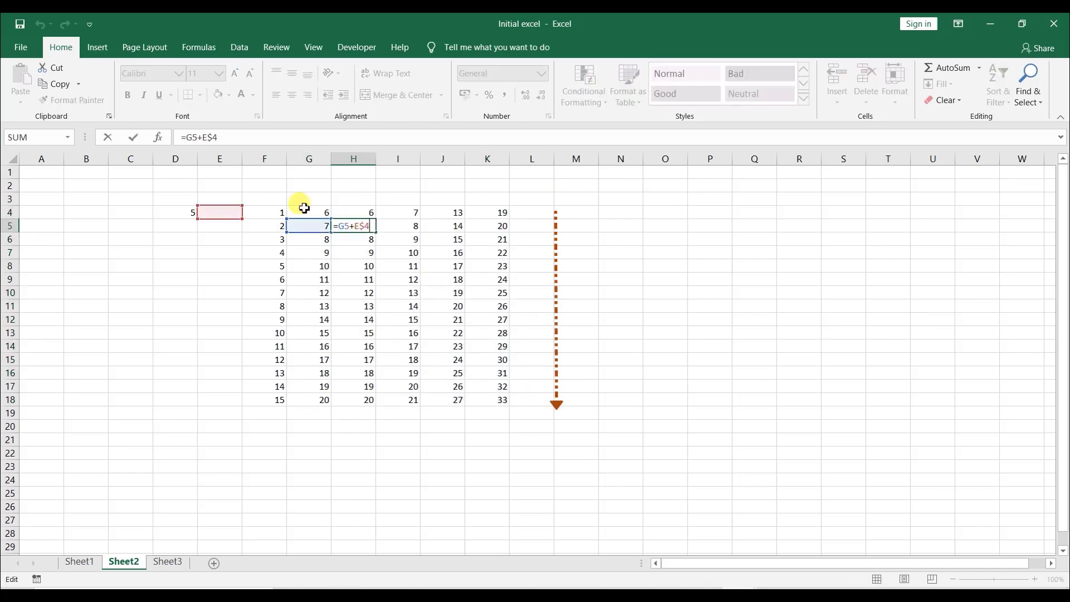
key(Escape)
double_click(444, 226)
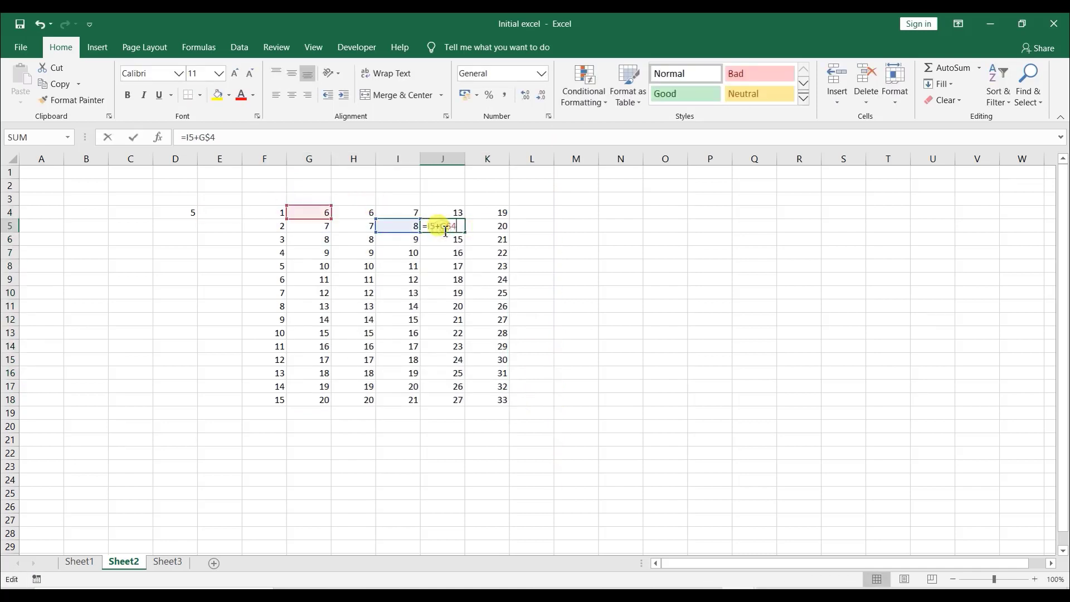
key(Escape)
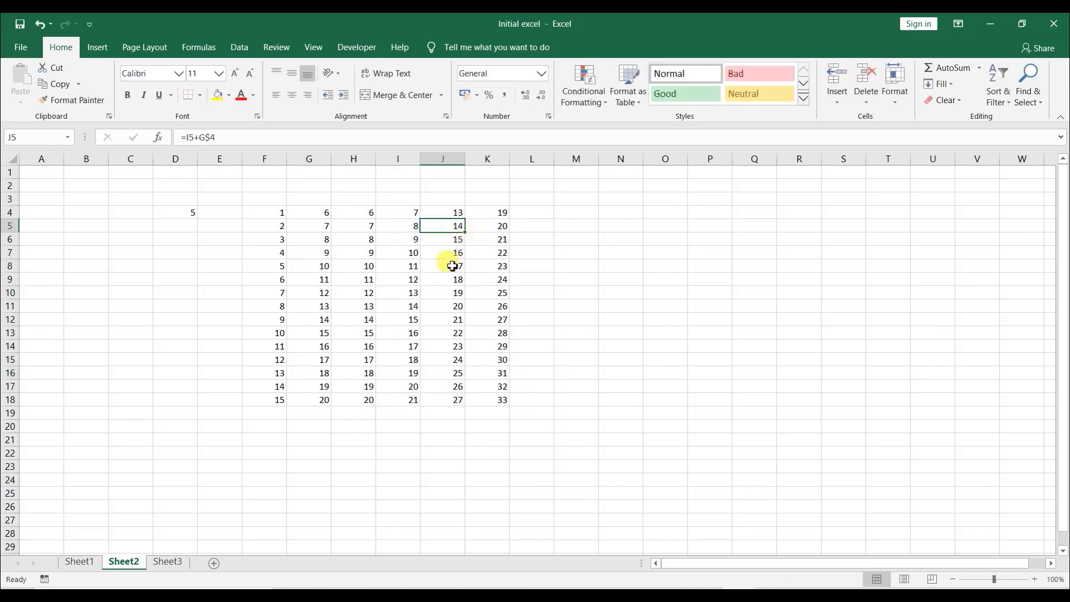
double_click(456, 267)
key(Escape)
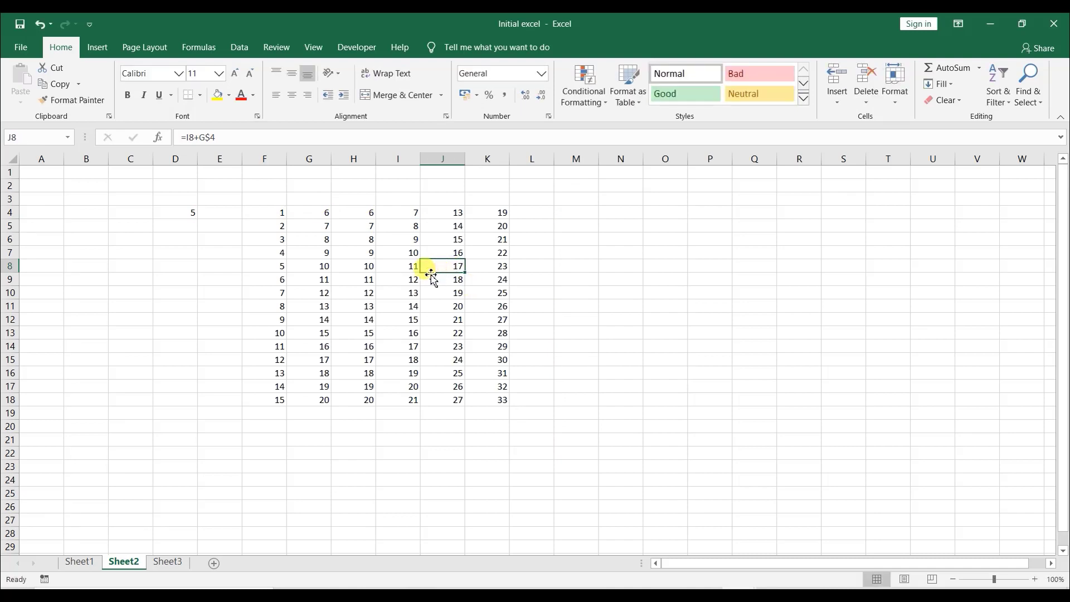
Check the references in J4's formula and fill it down to J18 again.
click(439, 214)
double_click(462, 214)
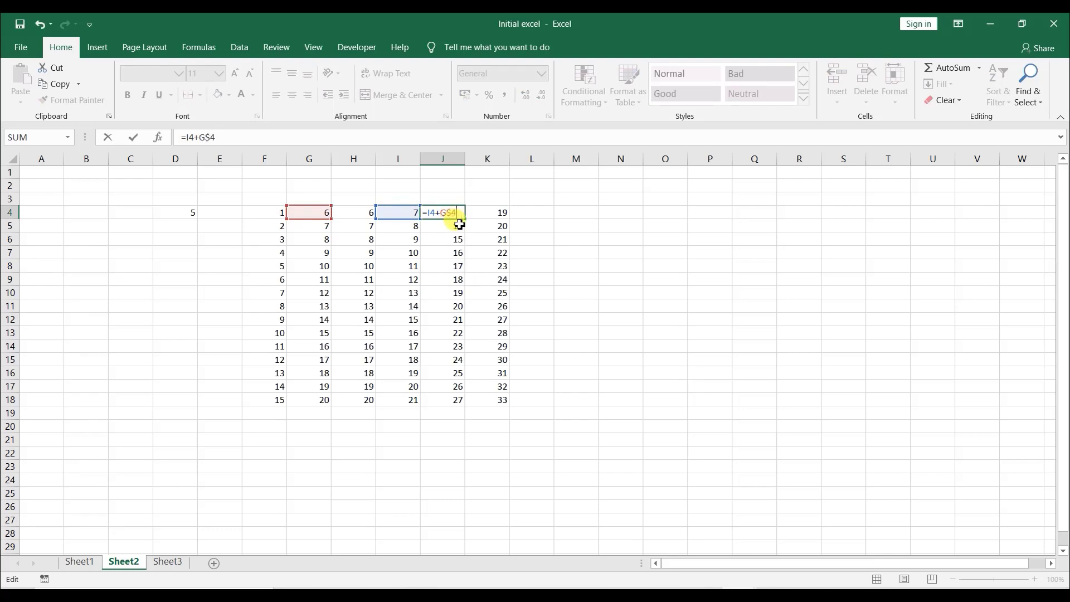
key(Escape)
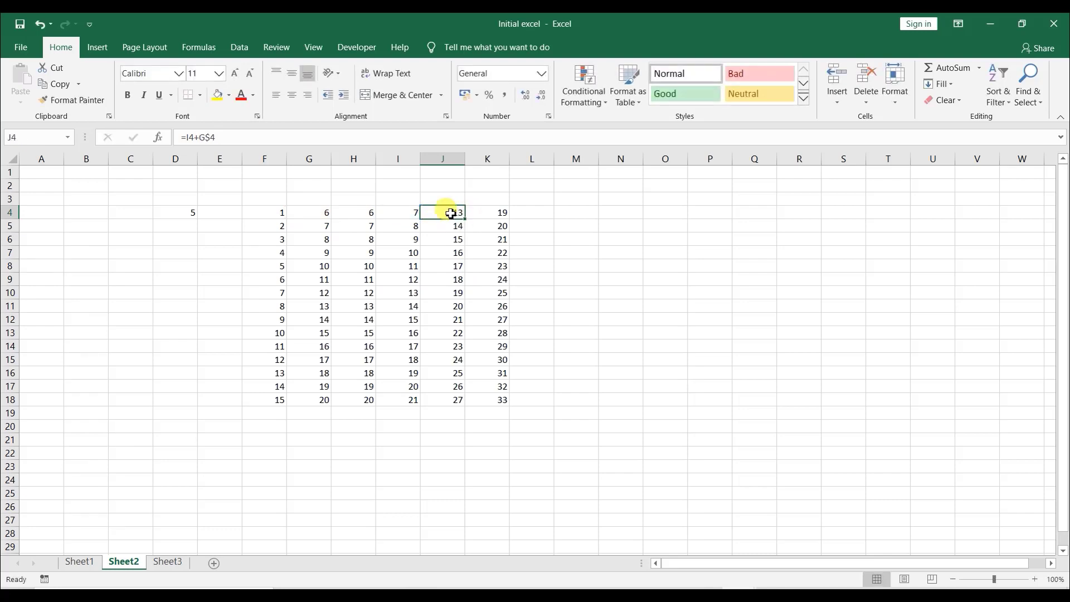
drag(468, 220, 461, 400)
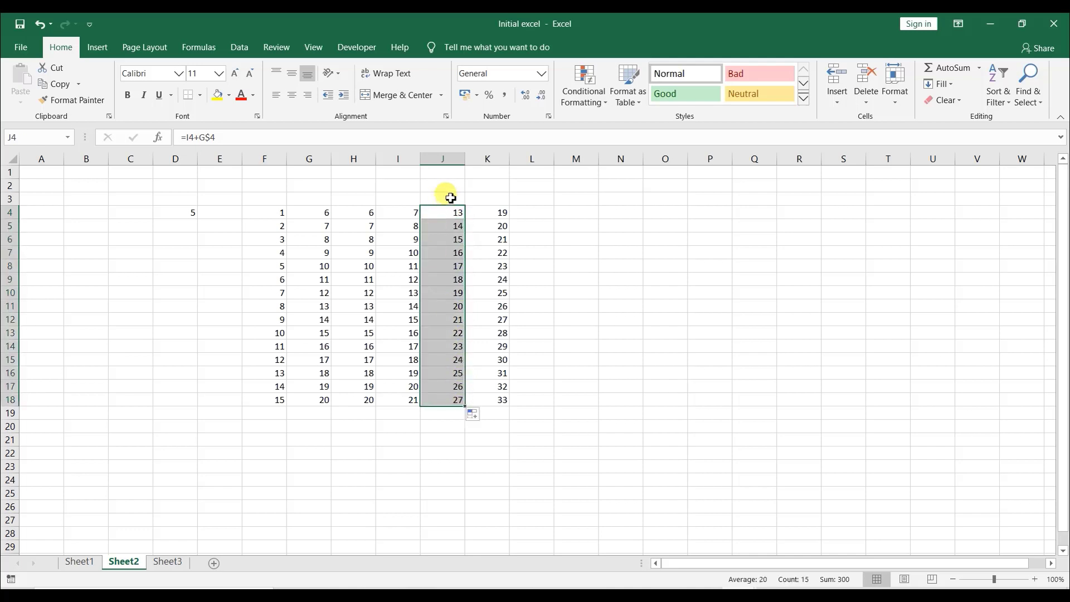
click(446, 223)
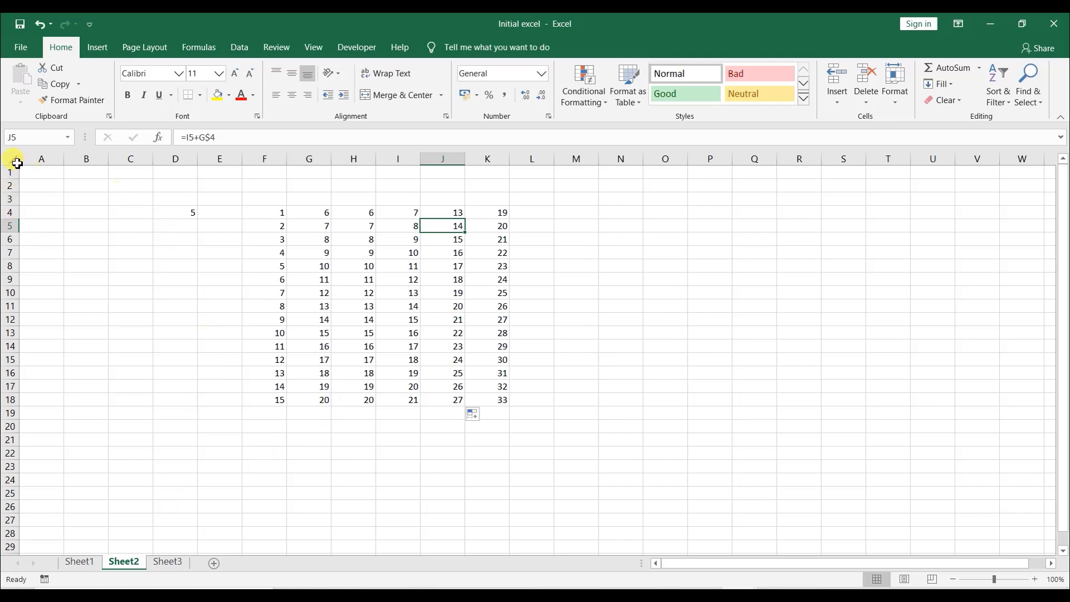
Select every cell on Sheet2, clear the selection, and select the whole sheet again.
click(17, 163)
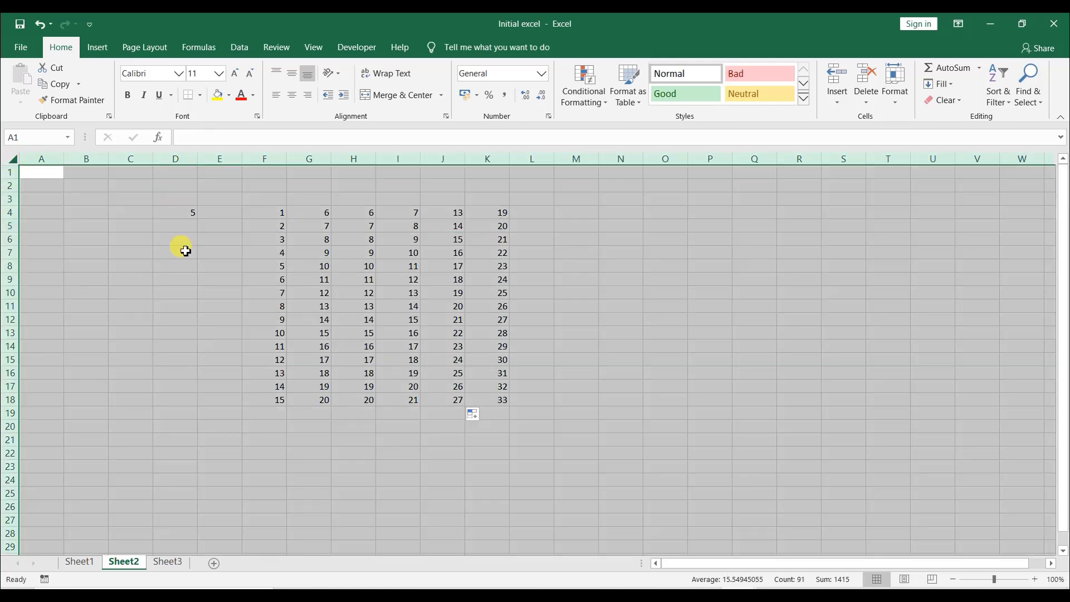
click(182, 229)
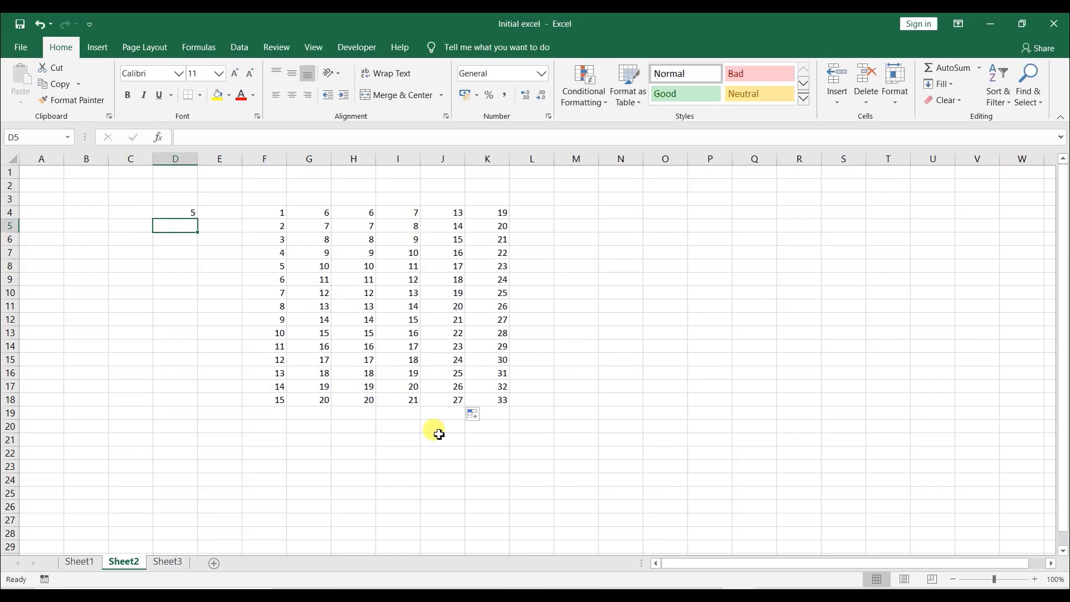
key(ctrl+a)
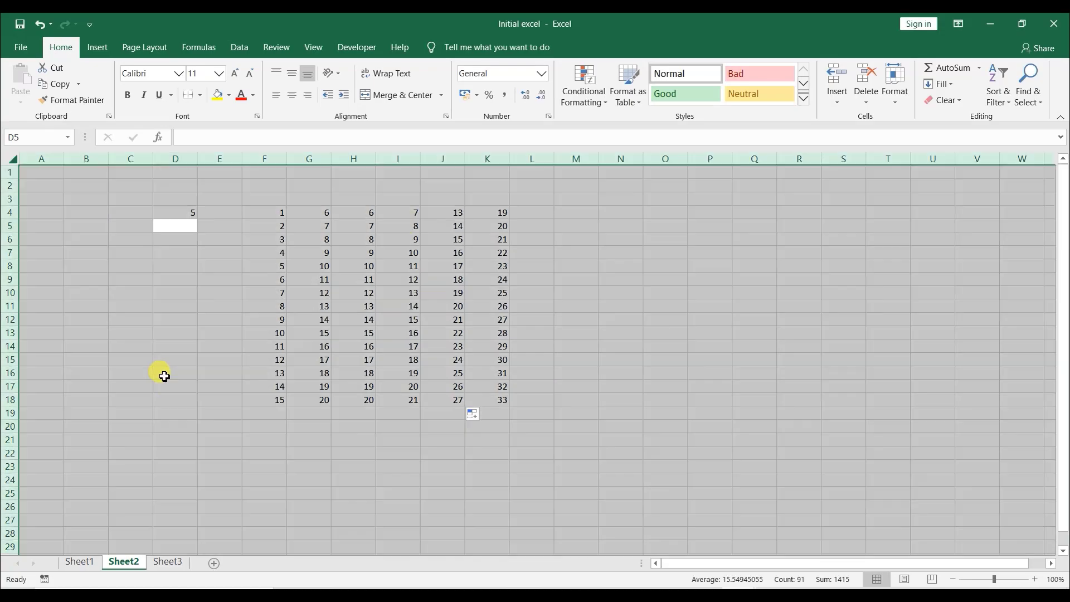
Clear all the contents of Sheet2 and switch to Sheet1.
key(Delete)
click(205, 371)
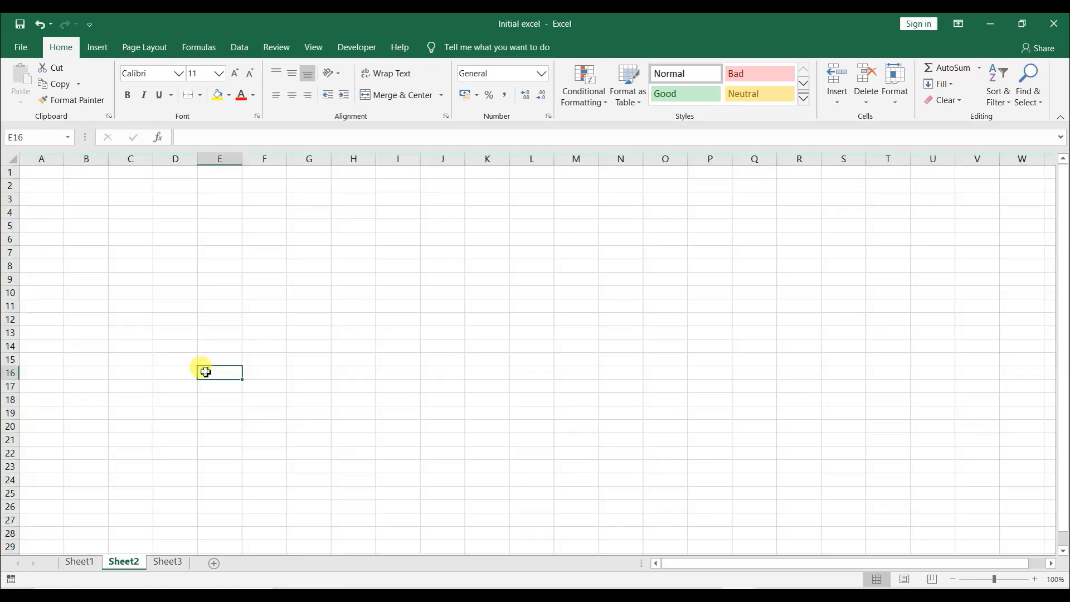
click(70, 563)
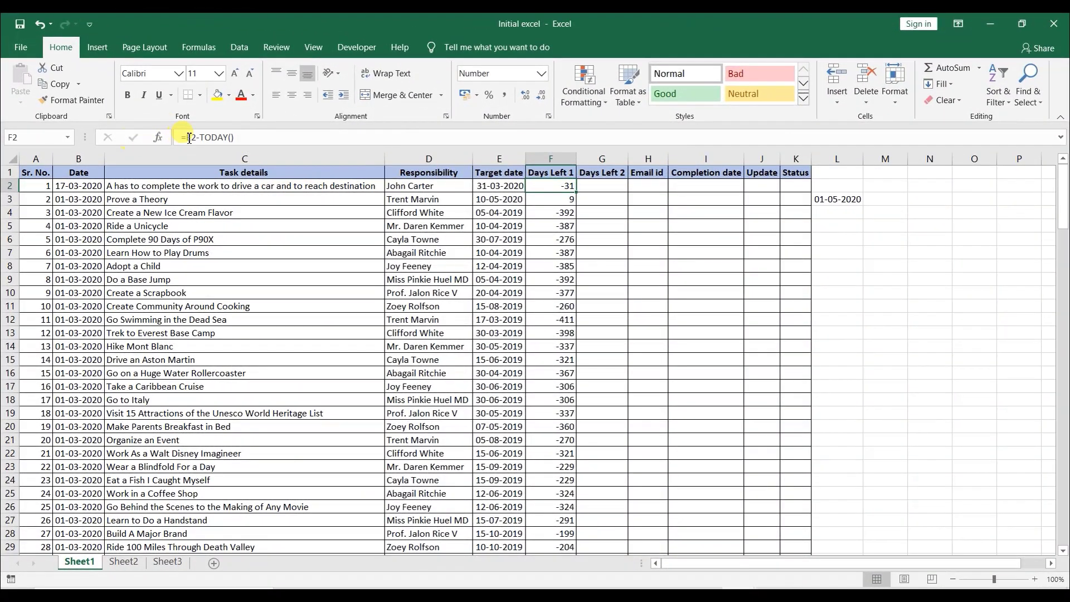
Try the mixed references E$2 and $E2 in F2's Days Left 1 formula.
click(189, 137)
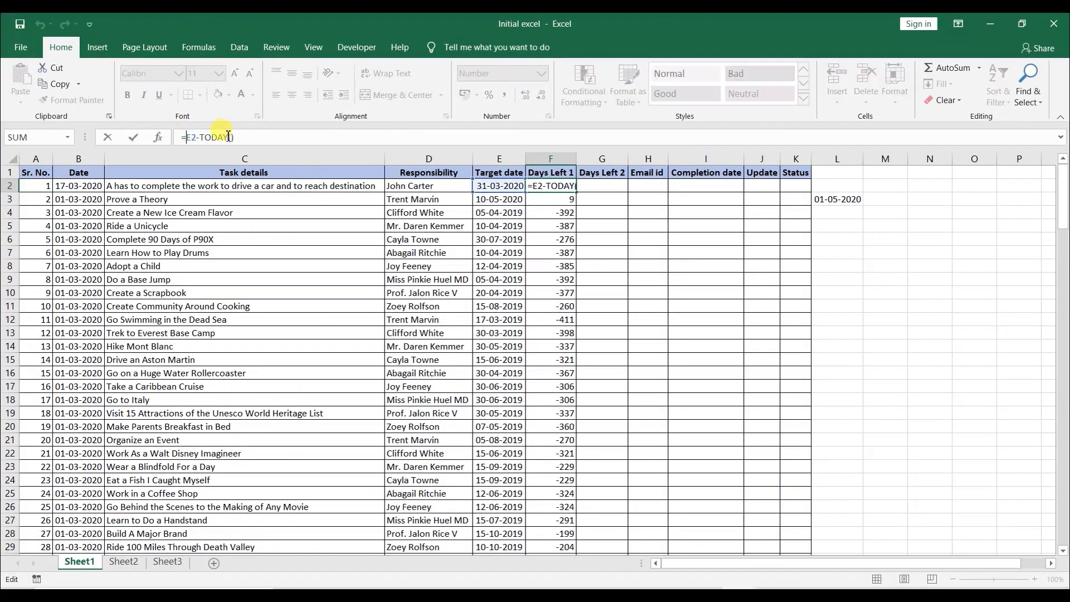
key(F4)
key(F4)
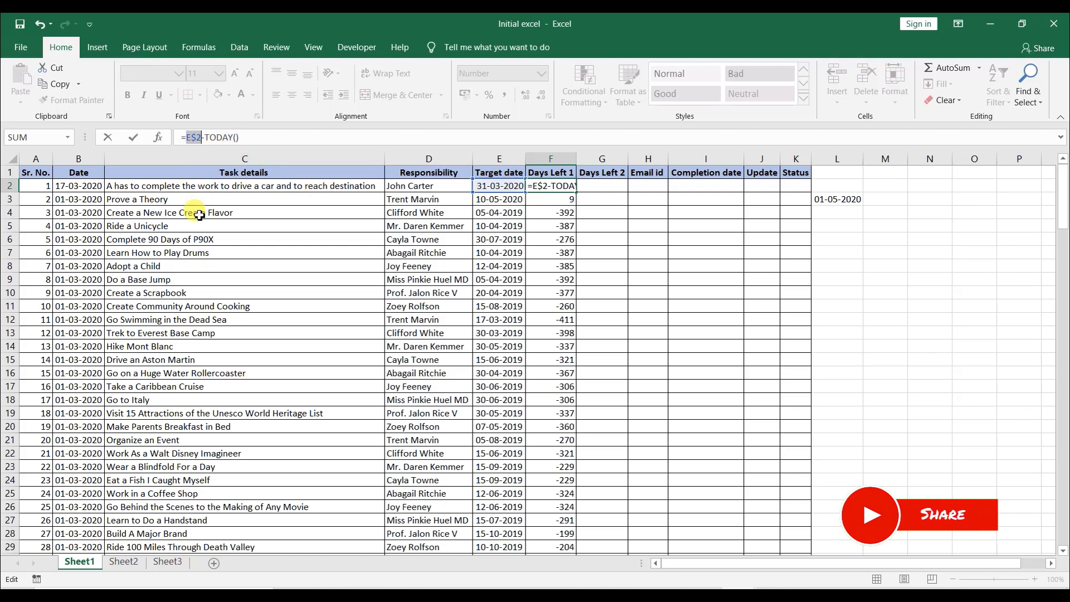
key(F4)
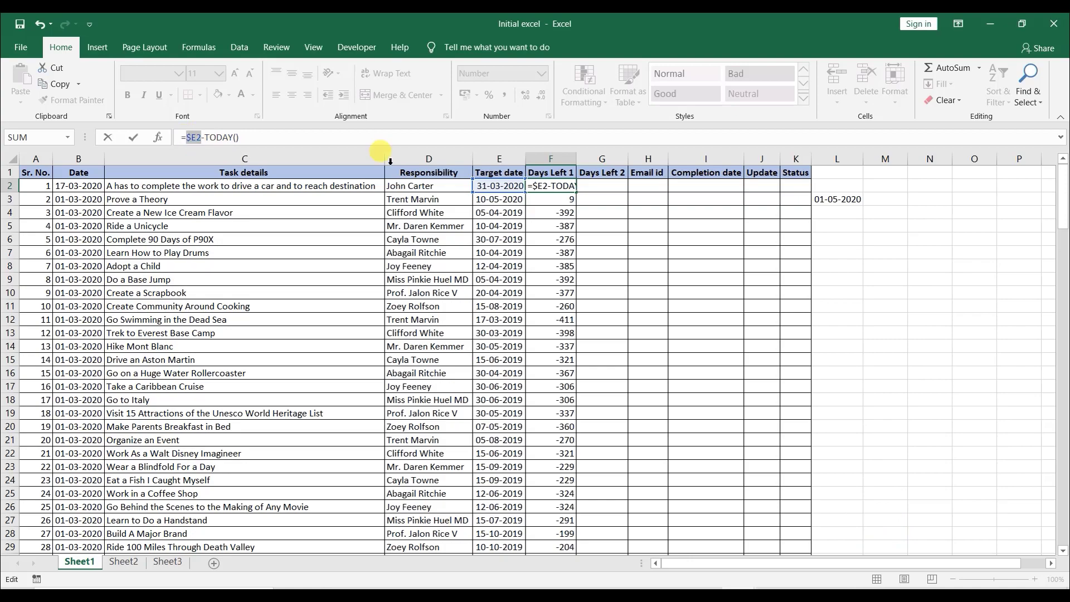
key(Escape)
Fill the formula =E2-TODAY() from F2 down the Days Left 1 column to F169.
drag(574, 191, 568, 538)
scroll(554, 442, up, 20)
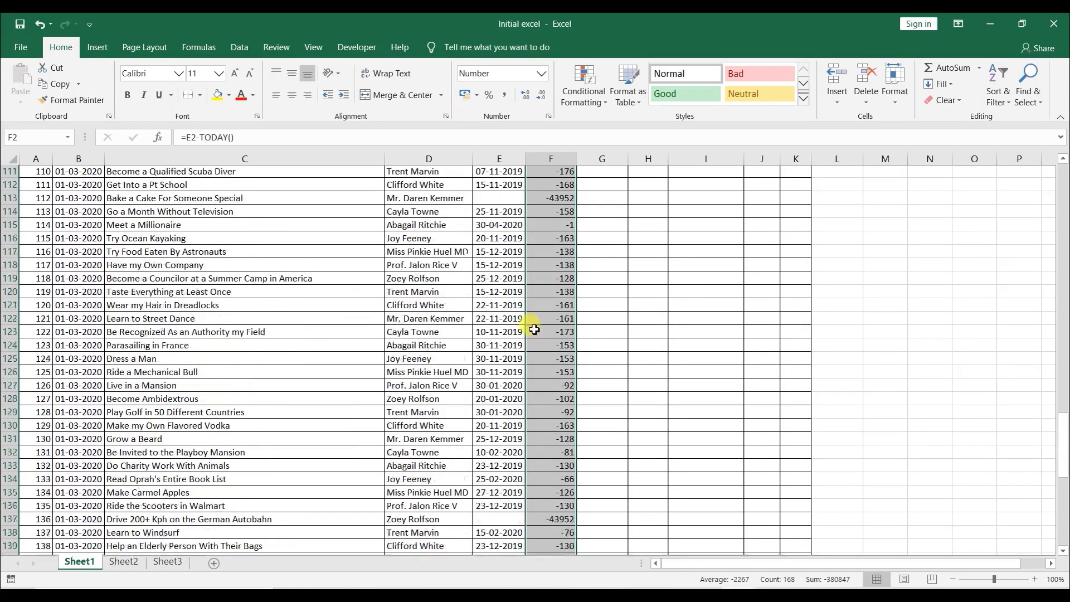
scroll(534, 330, up, 20)
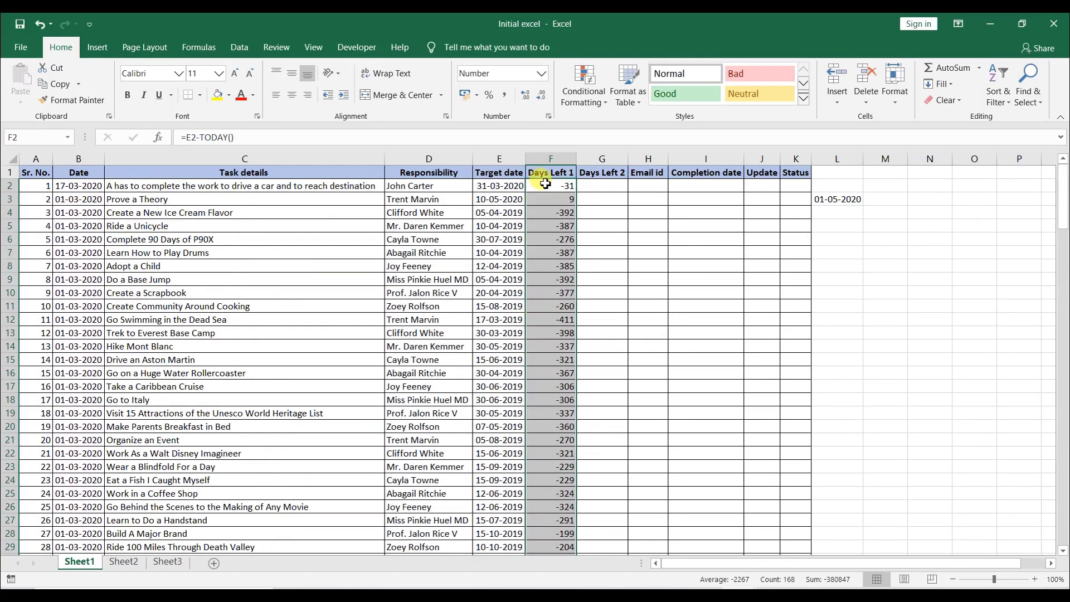
Check the cell references in F2's formula and in the filled formulas below it.
click(548, 186)
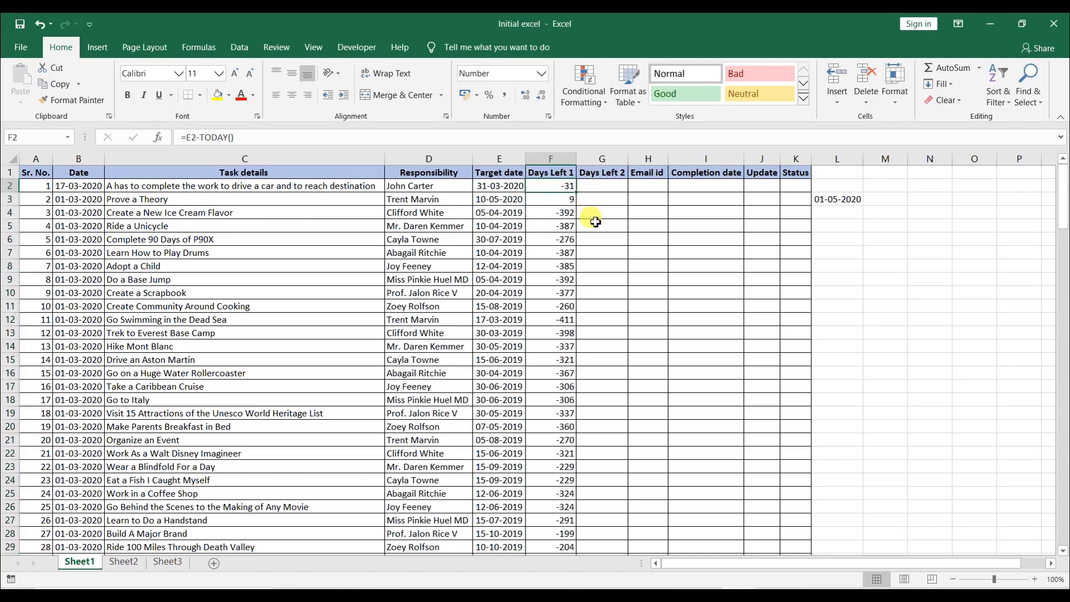
key(Down)
key(Down)
key(Down)
key(Down)
key(Down)
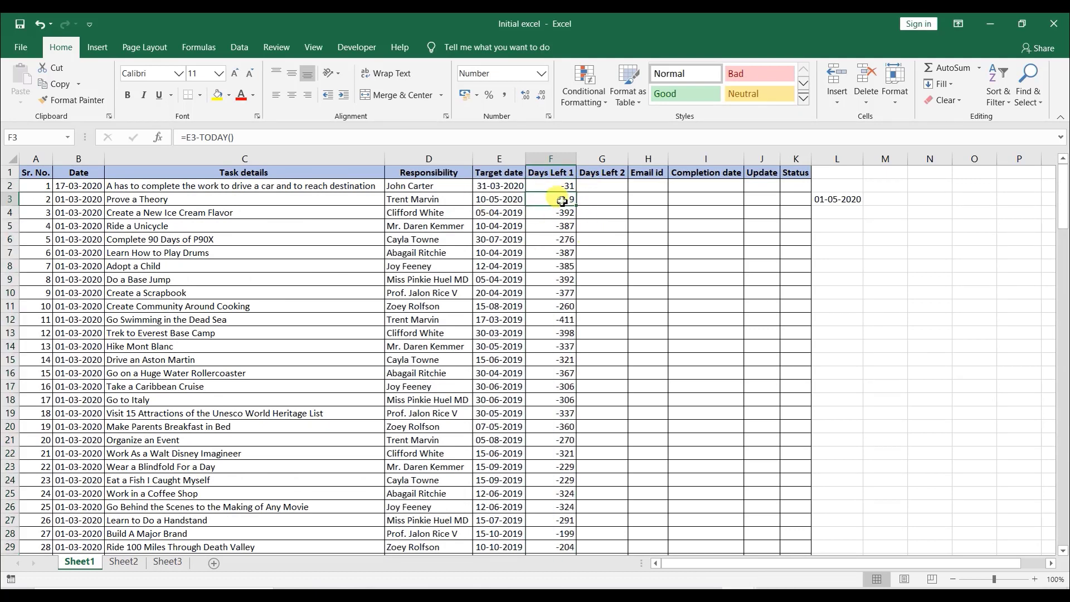
Fill the formula =$E2-TODAY() from F2 down the Days Left 1 column to F169.
click(565, 187)
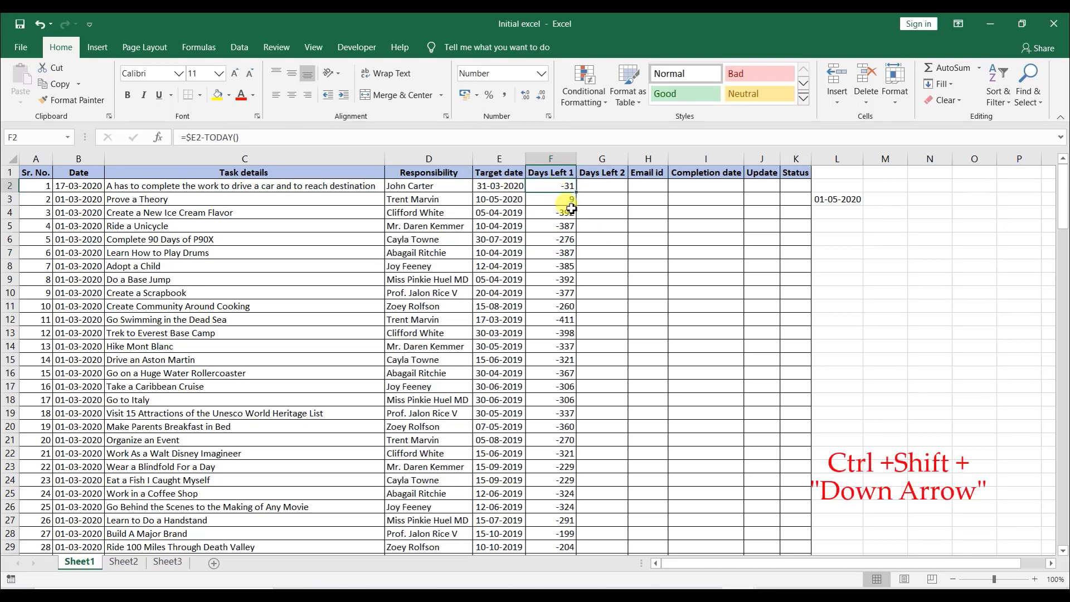
key(ctrl+shift+Down)
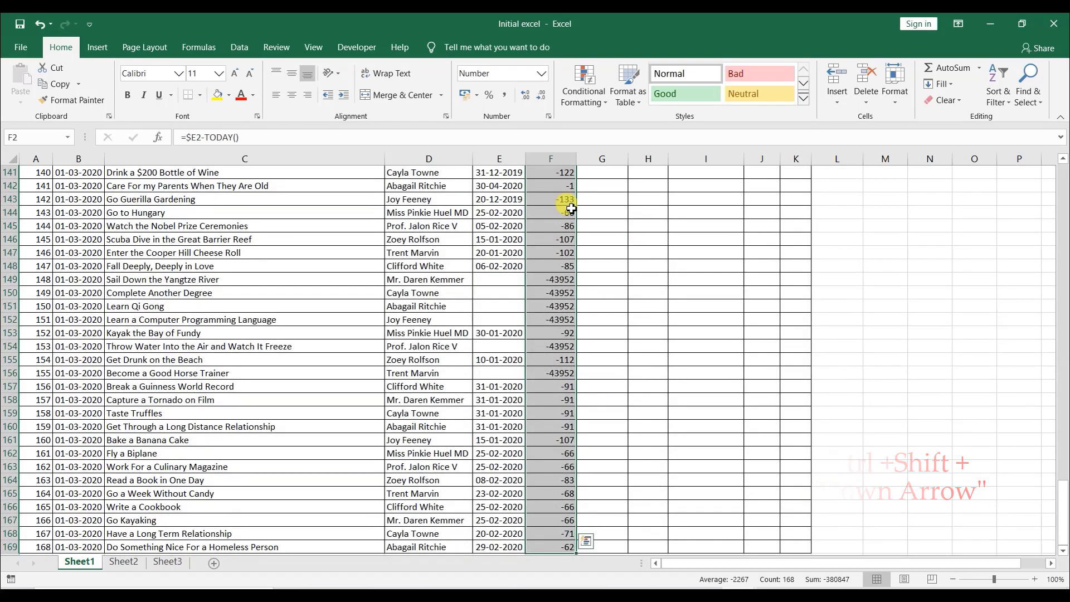
key(ctrl+q)
key(Escape)
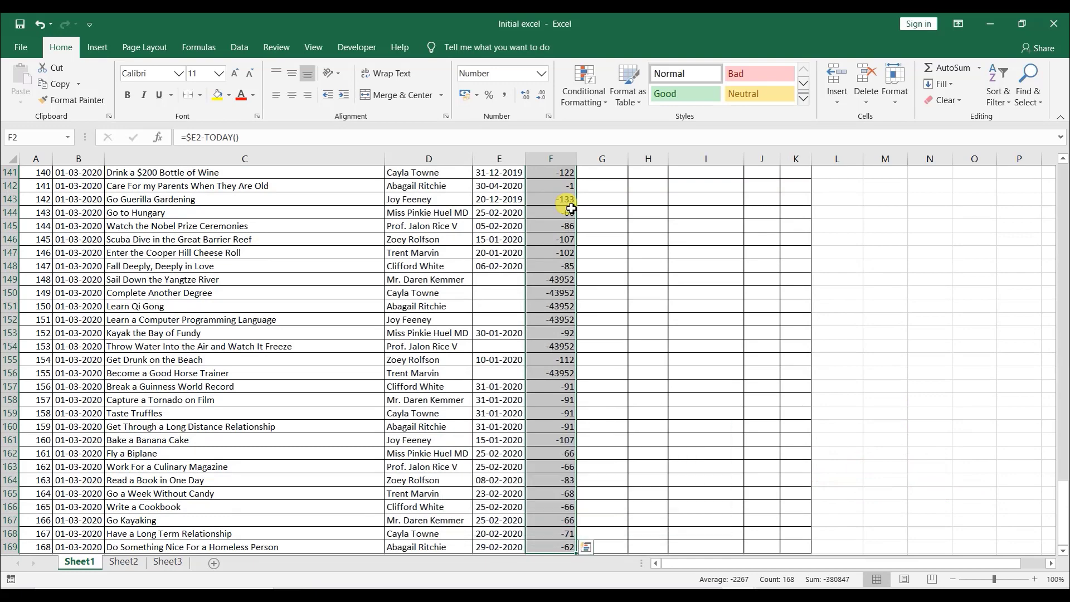
key(ctrl+d)
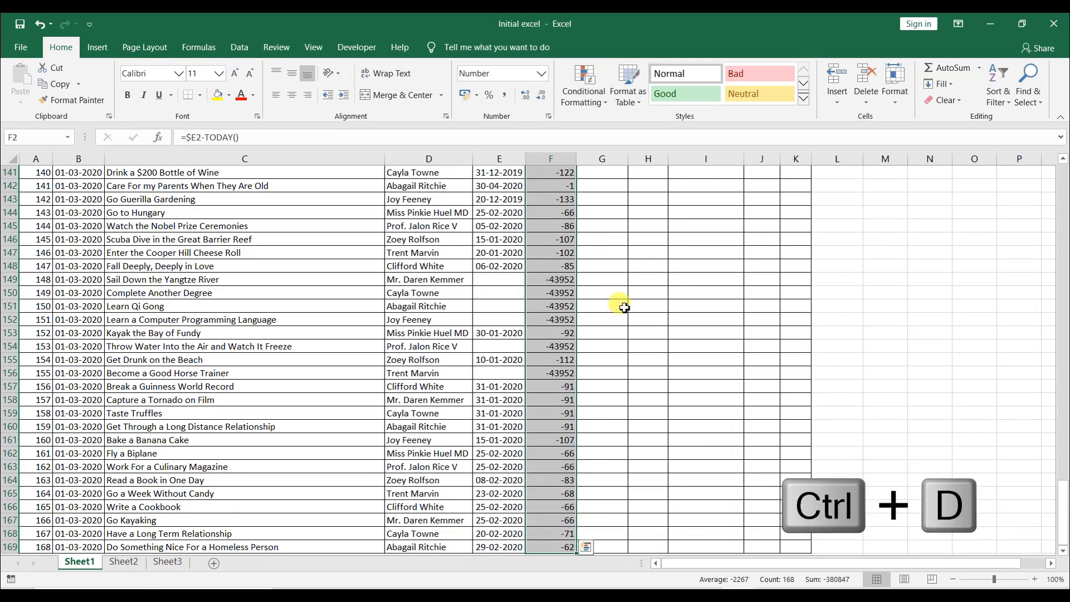
Inspect which cell the filled formula in F89 refers to and return to the top of the list.
scroll(512, 223, up, 16)
scroll(538, 254, up, 3)
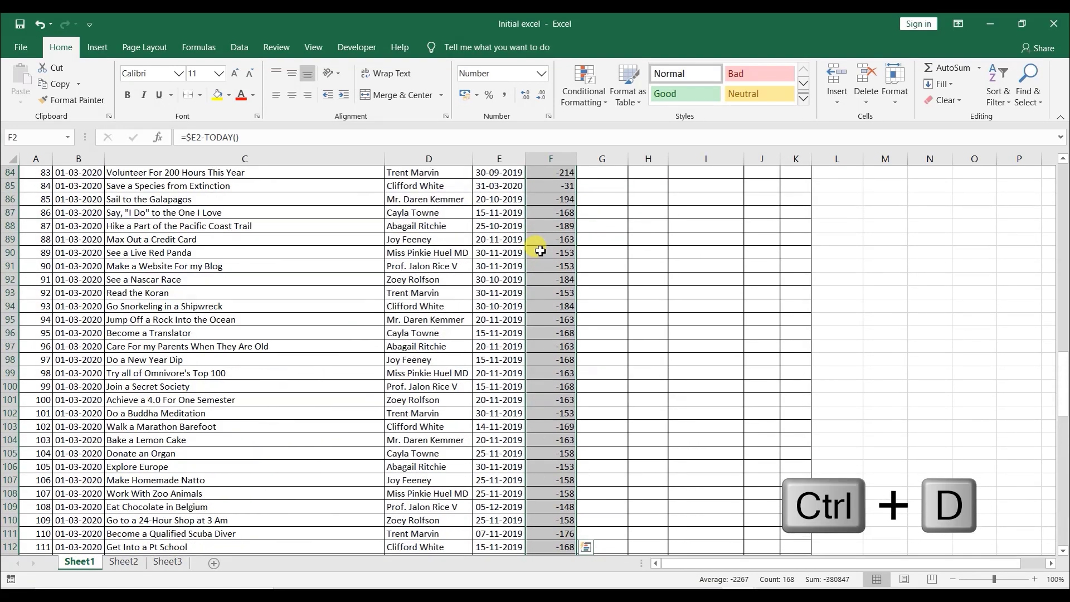
click(571, 240)
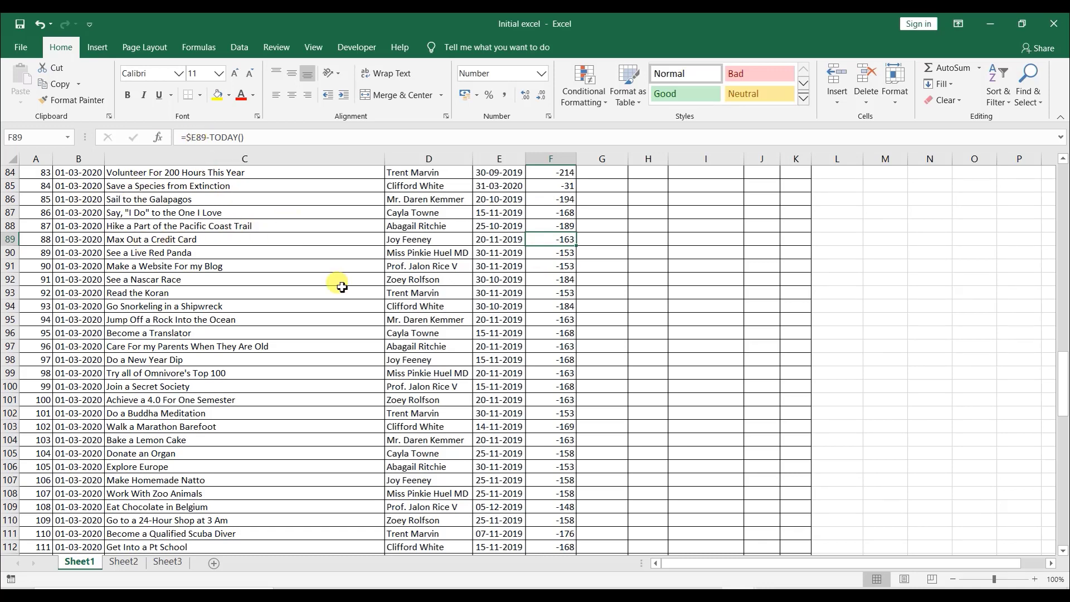
scroll(547, 210, up, 14)
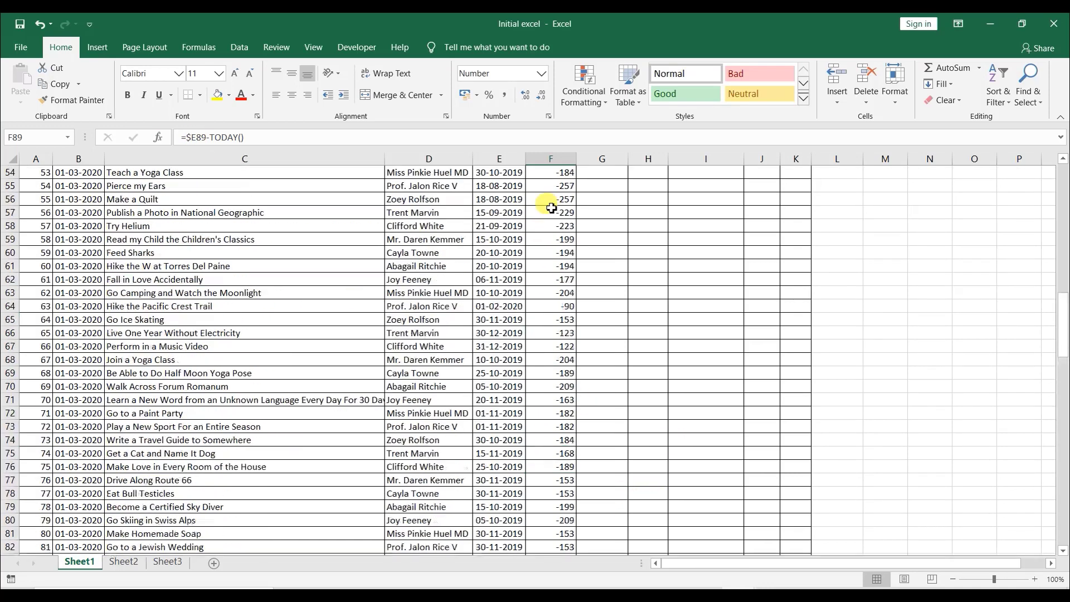
scroll(558, 207, up, 13)
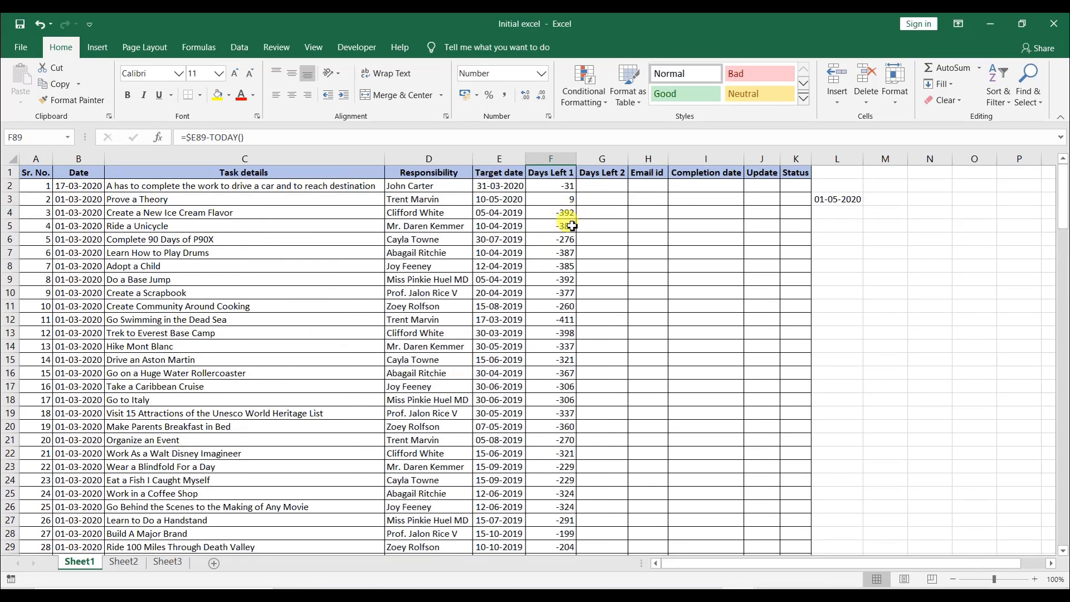
Go through the row 2 cells under Days Left 2, Email id, Completion date, Update and Status.
click(602, 186)
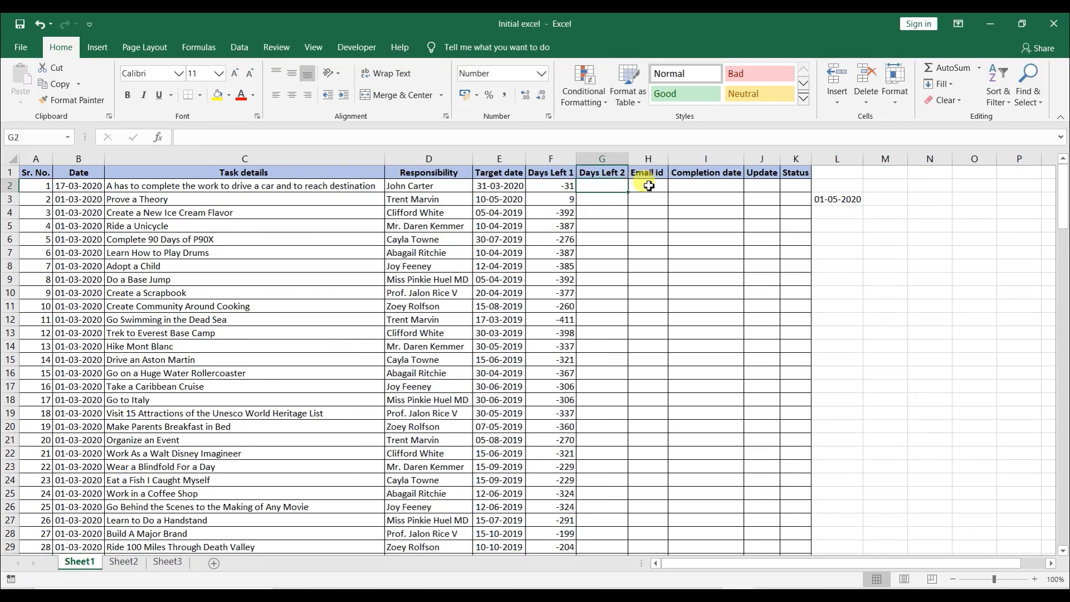
click(649, 186)
click(724, 184)
click(774, 186)
click(798, 186)
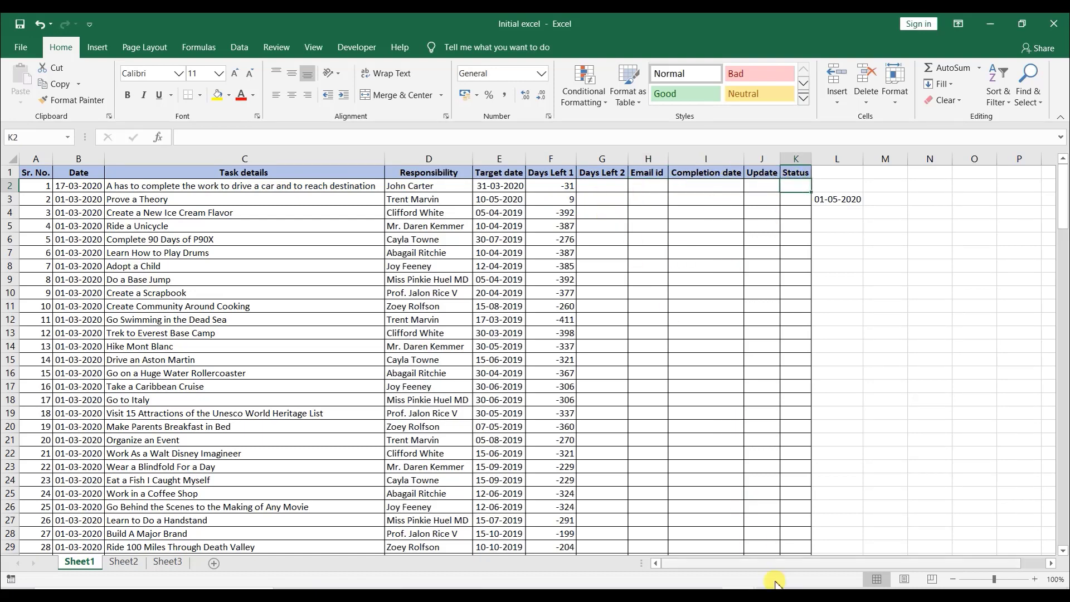